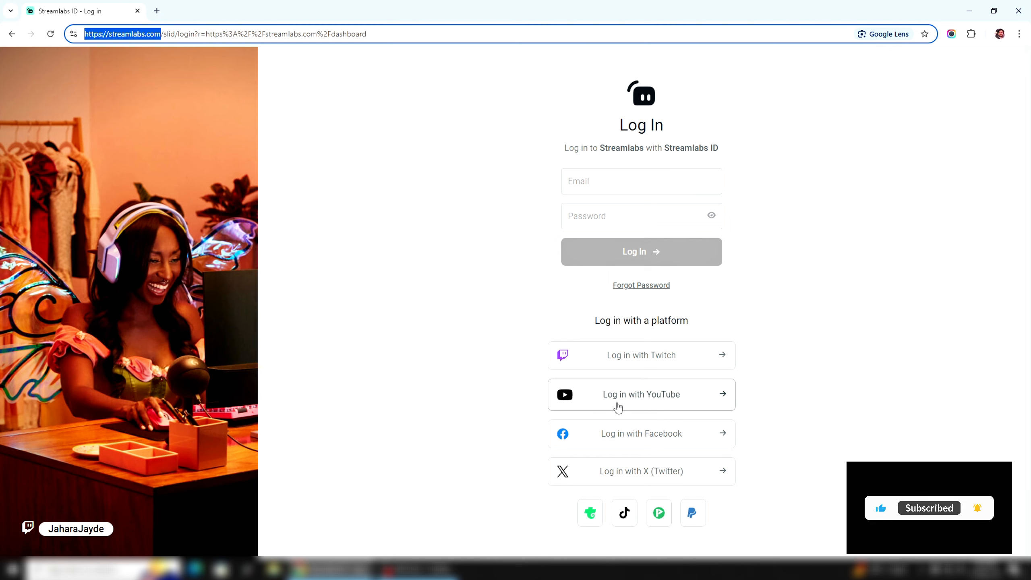
Step: Log in to Streamlabs with YouTube, choosing the Google account and its channel account and approving the sign-in
click(618, 406)
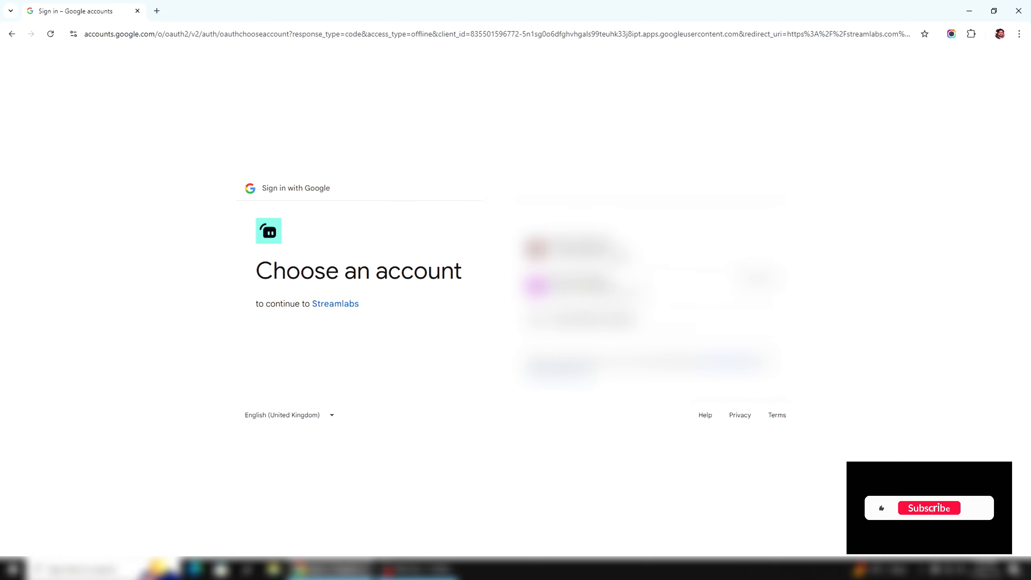
click(584, 250)
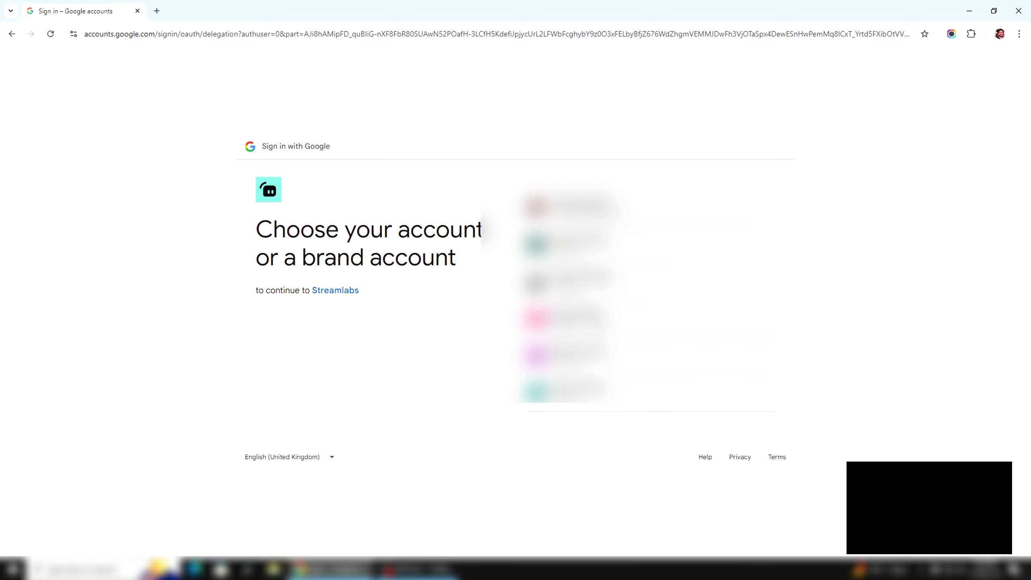
click(580, 207)
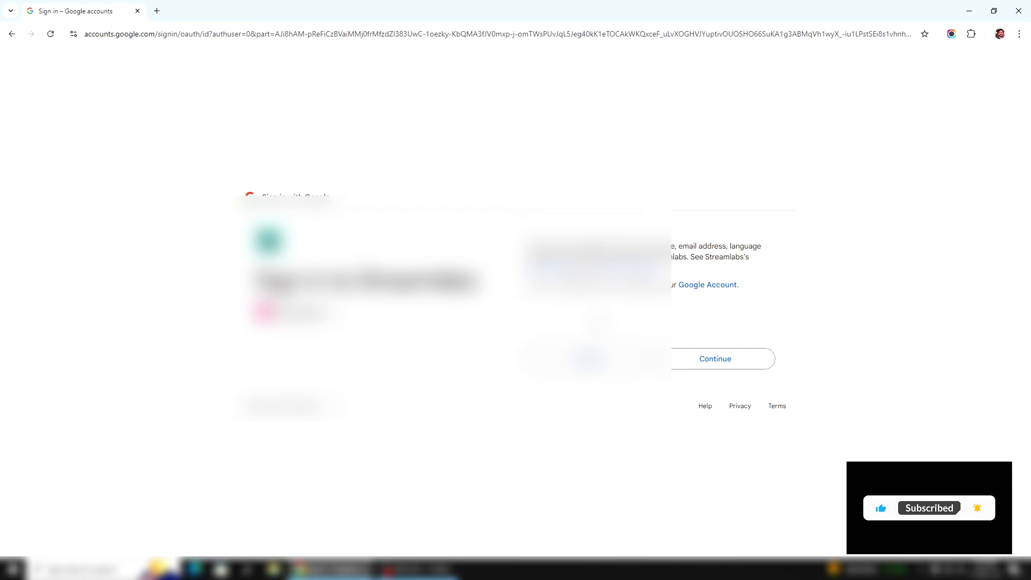
click(692, 364)
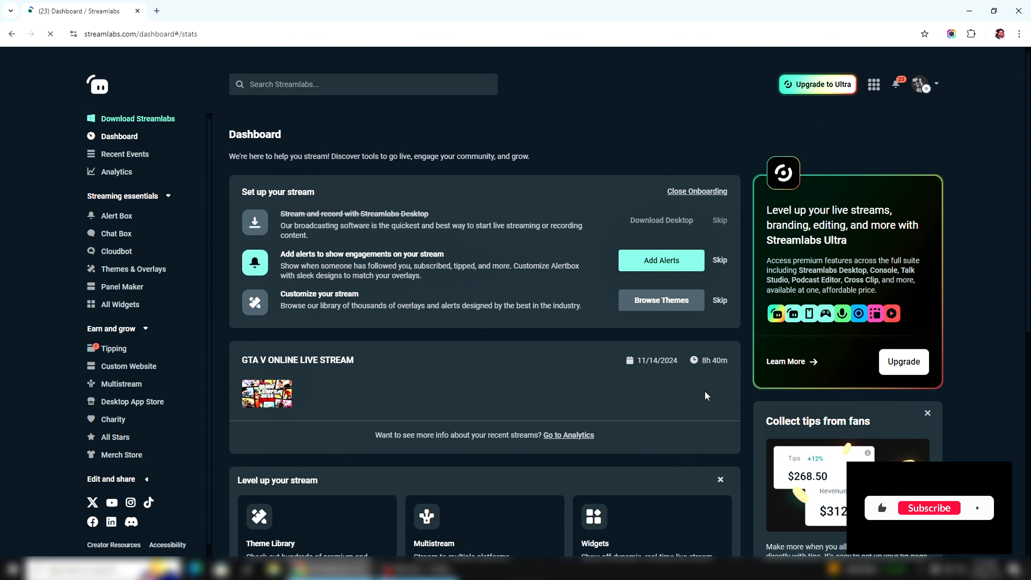
Step: Look over the Streamlabs dashboard and open the Alert Box widget settings
mouse_move(924, 86)
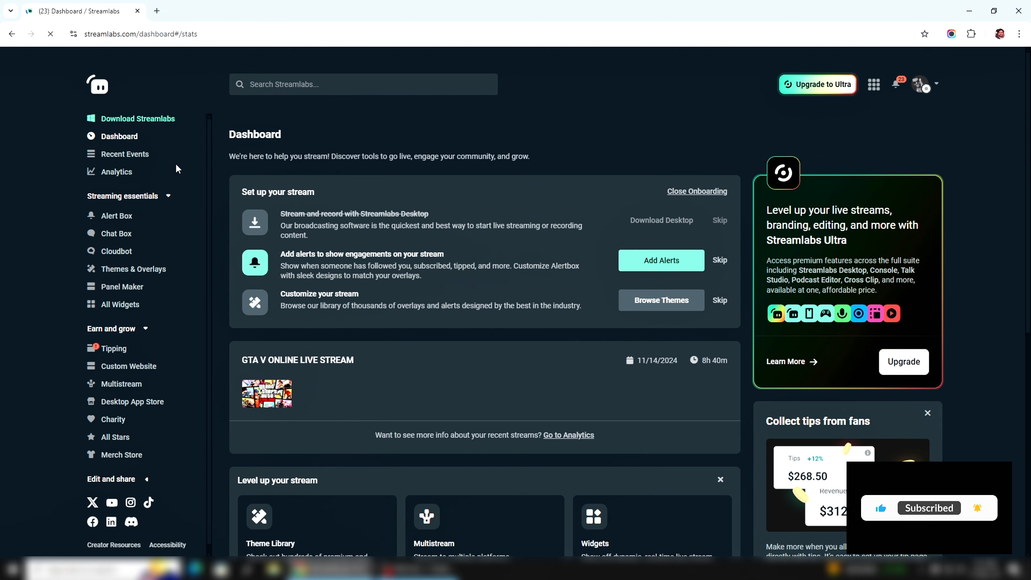
scroll(145, 306, down, 10)
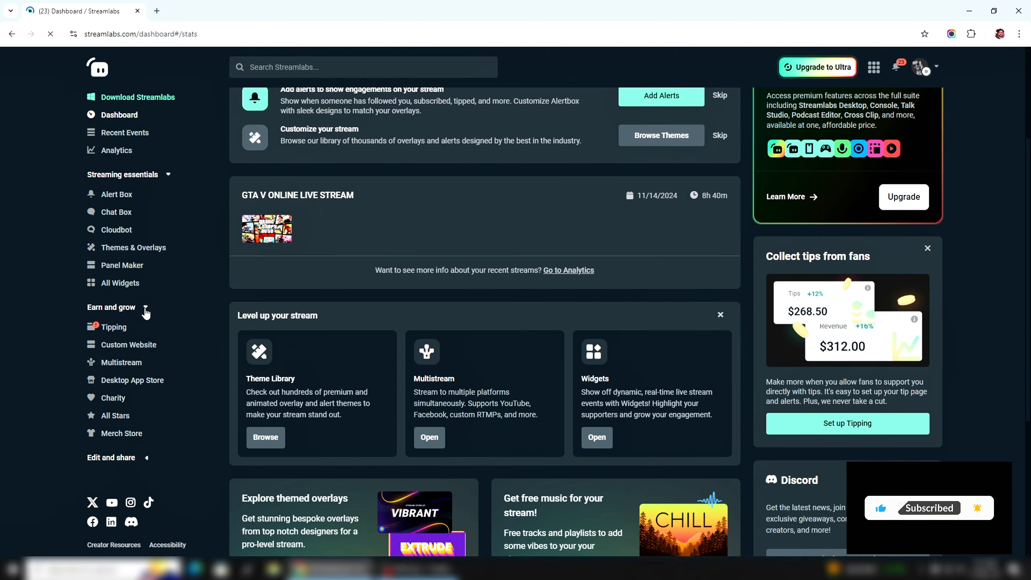
scroll(143, 318, up, 10)
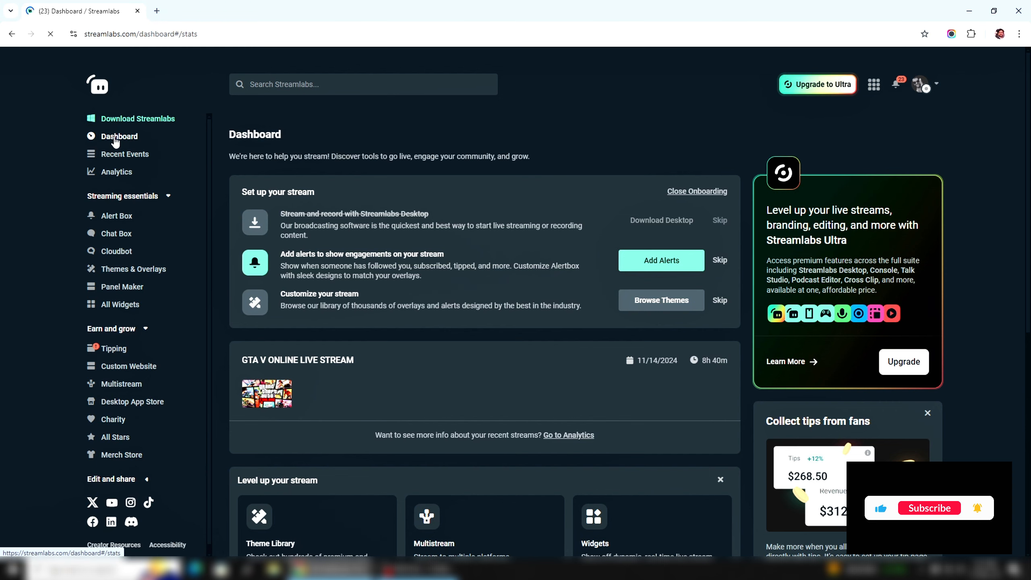
click(119, 216)
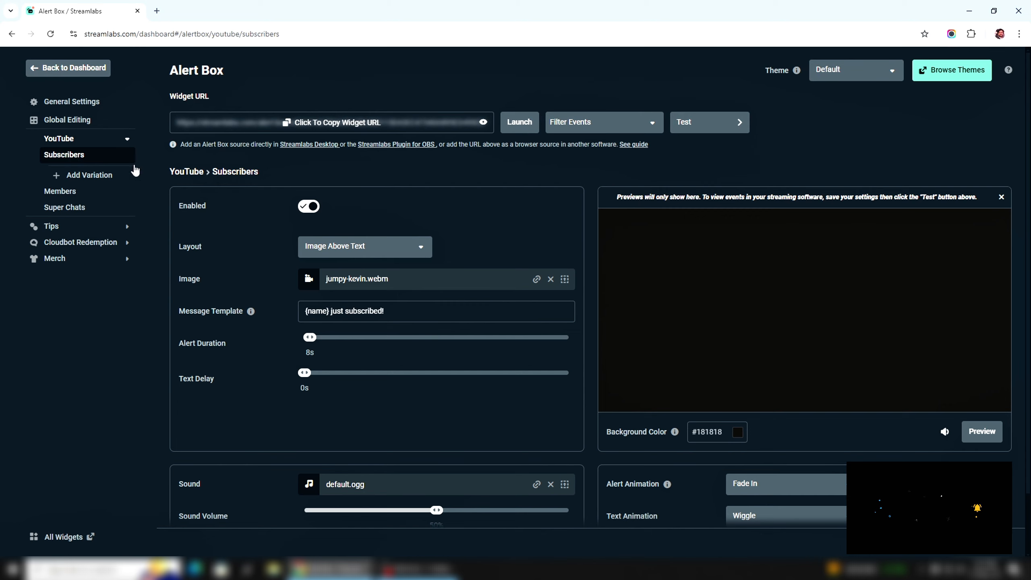
Step: Switch the YouTube Subscribers alert off and back on
drag(170, 173, 271, 174)
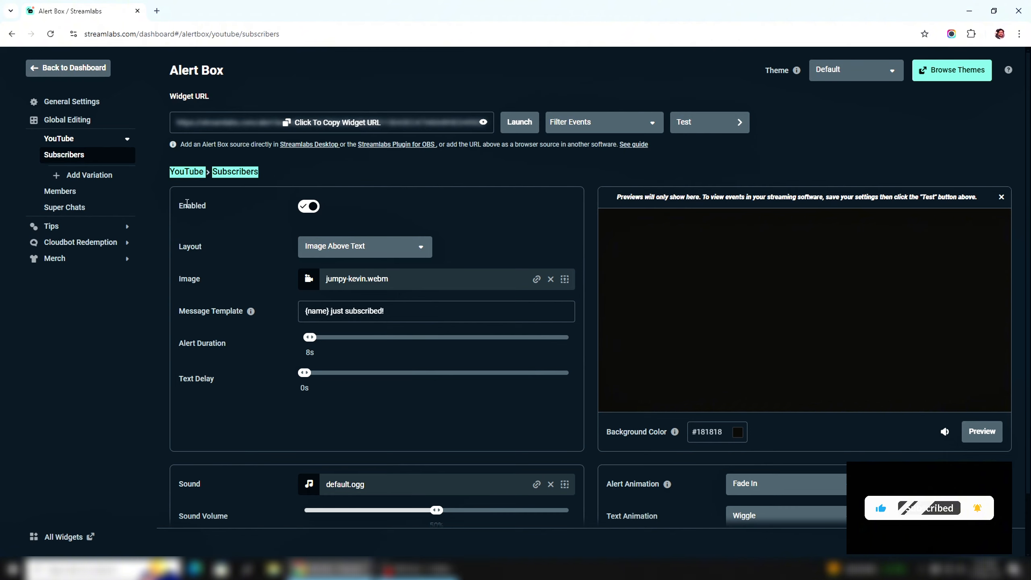
click(206, 201)
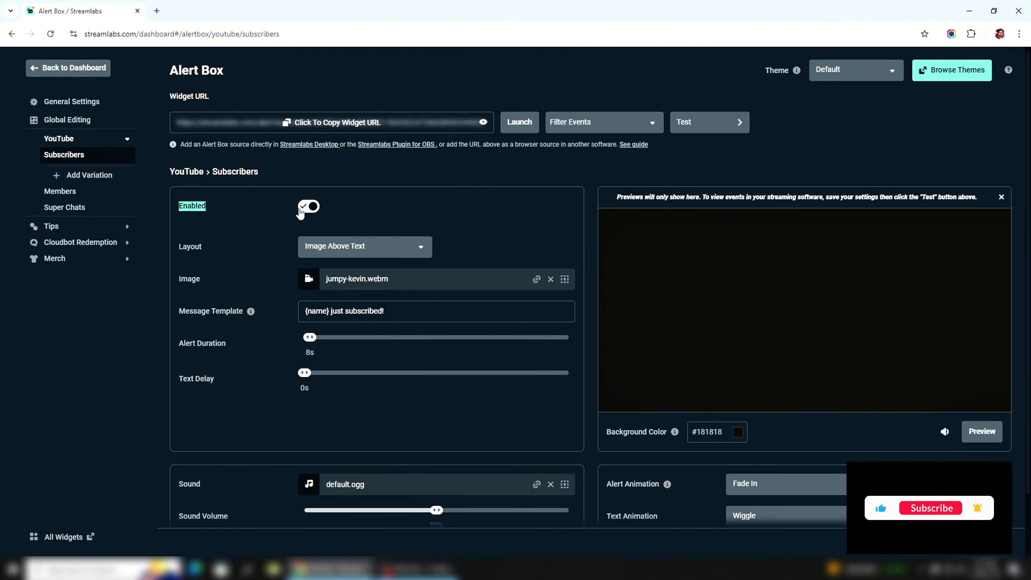
click(310, 209)
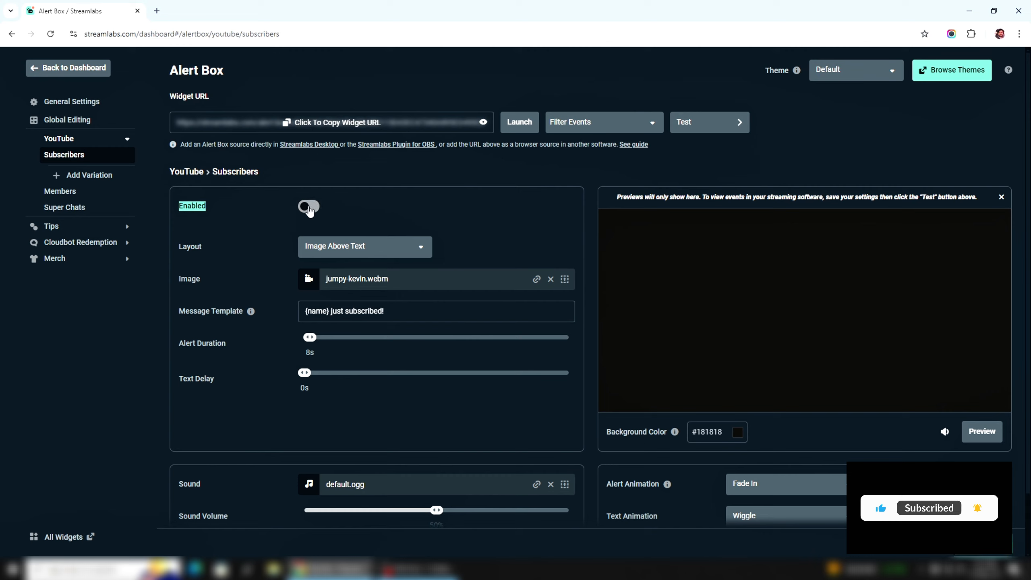
click(314, 210)
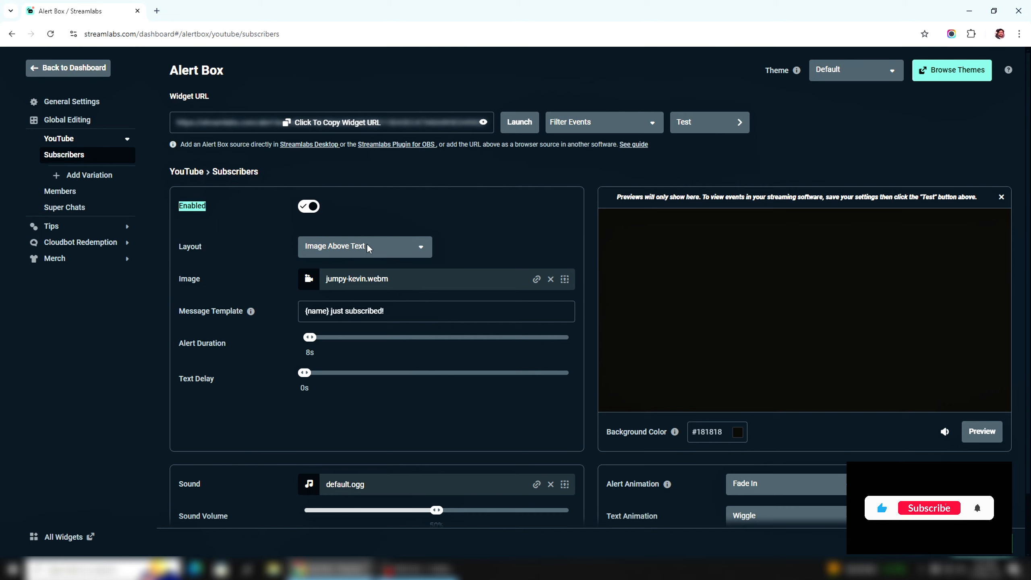
Step: Review the layout options available for the YouTube Subscribers alert
click(391, 251)
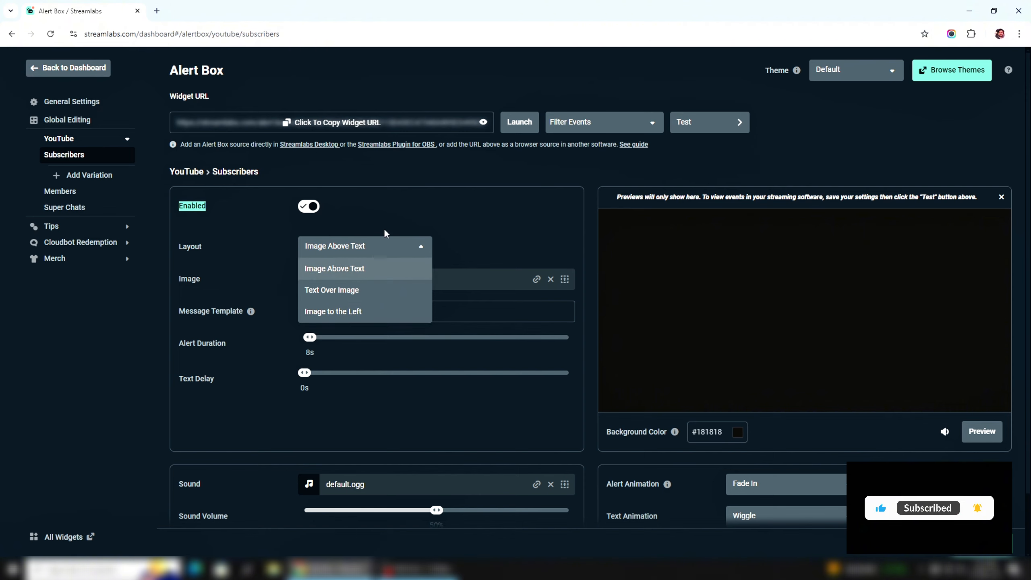
click(399, 202)
click(391, 246)
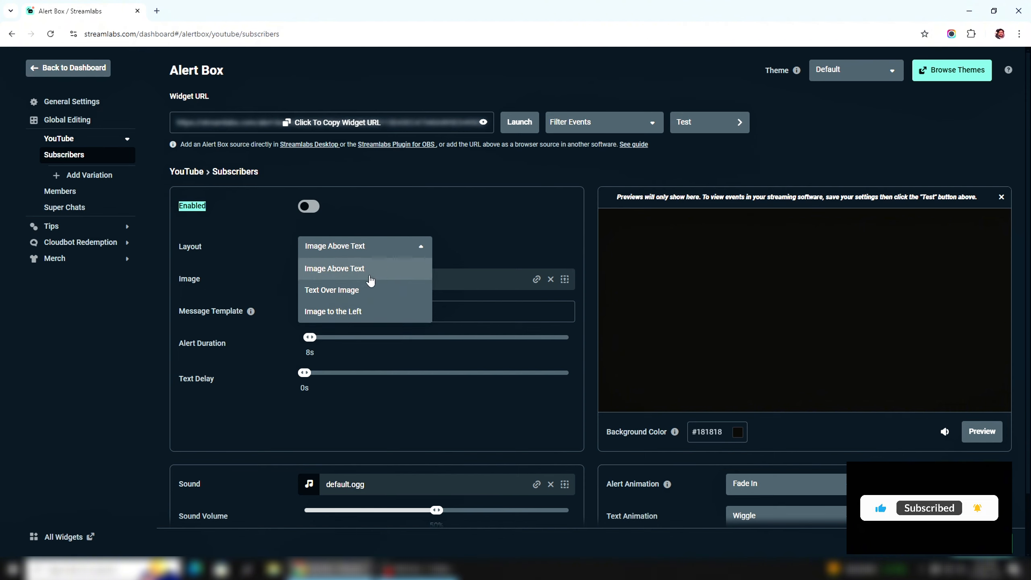
click(408, 219)
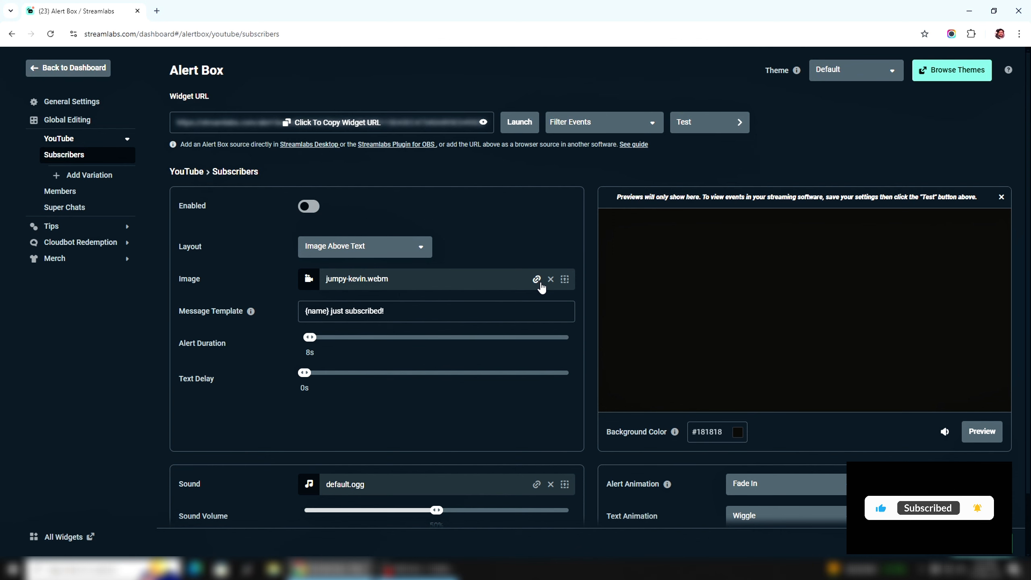
Step: Examine the image link dialog and browse the stock media gallery for the Subscribers alert image
click(535, 281)
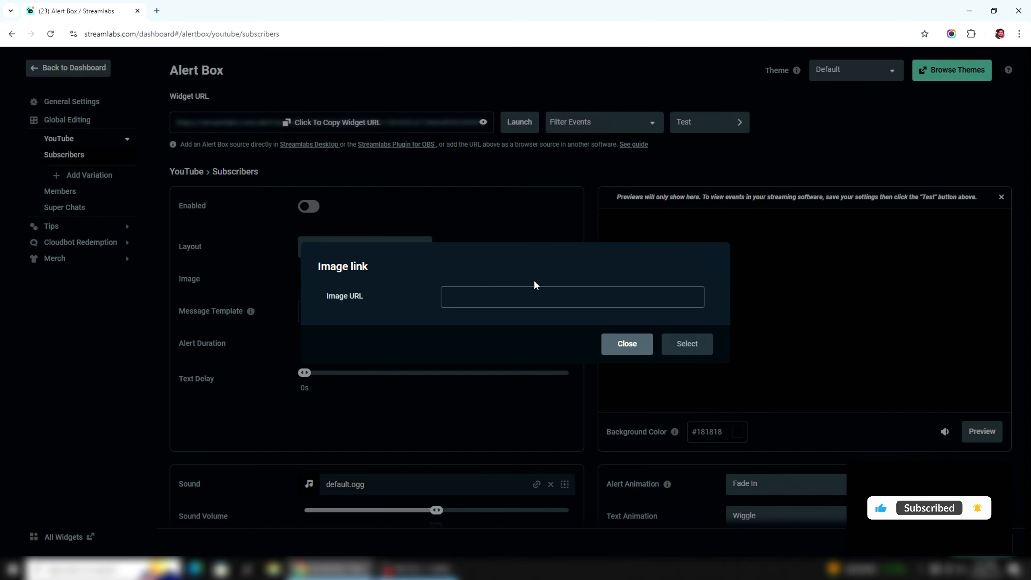
click(508, 293)
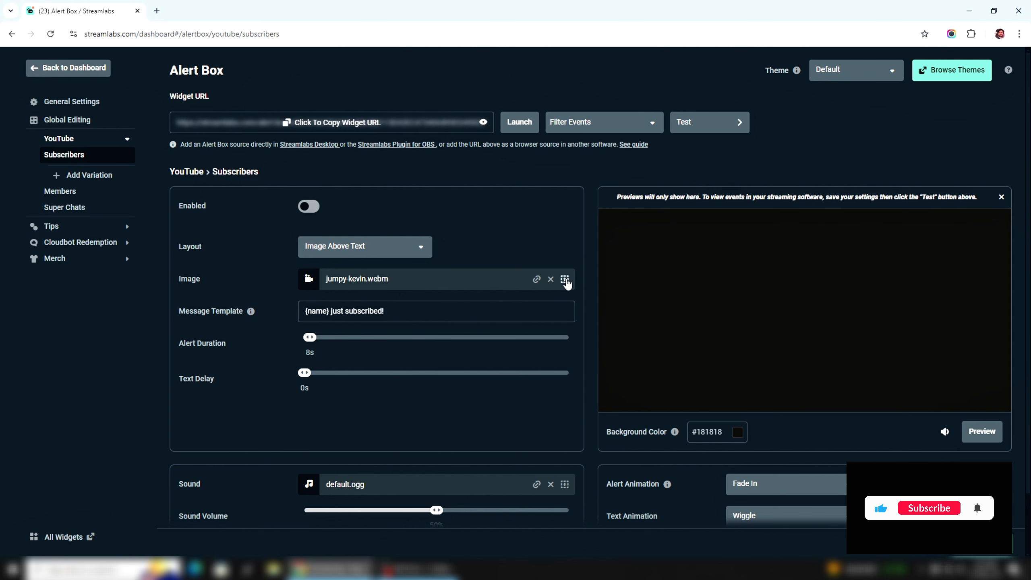
click(564, 280)
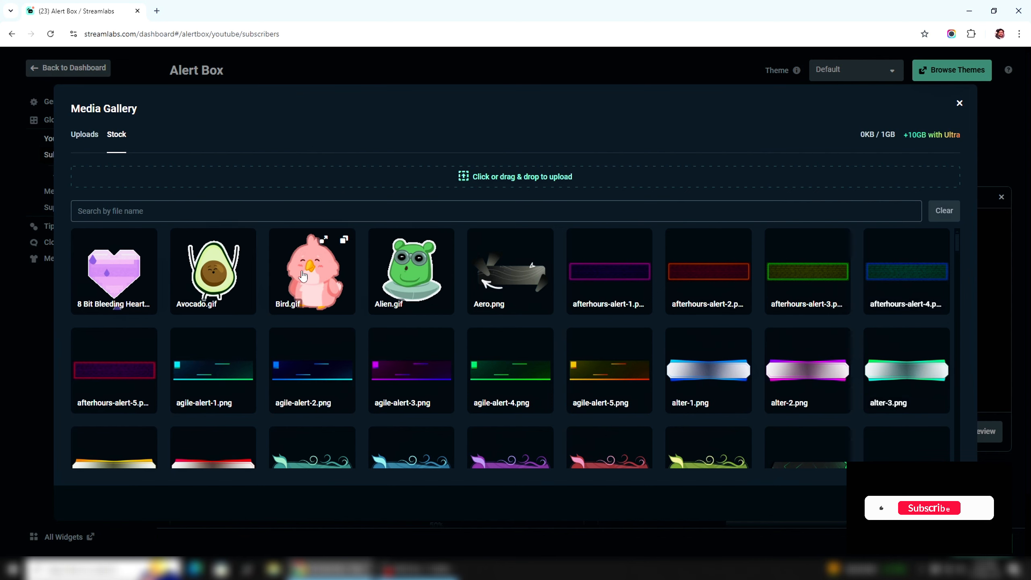
scroll(698, 358, down, 1)
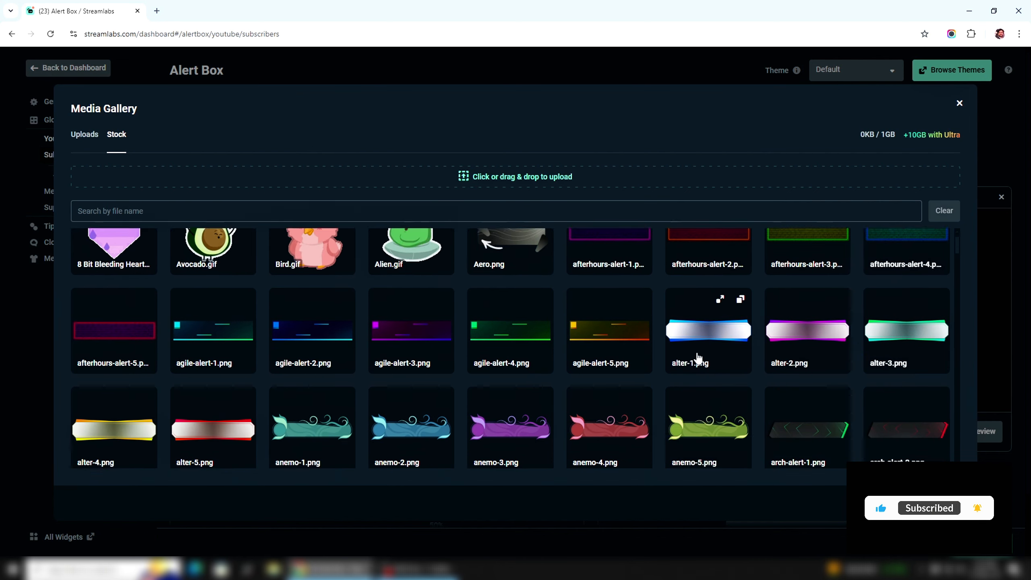
scroll(698, 357, down, 7)
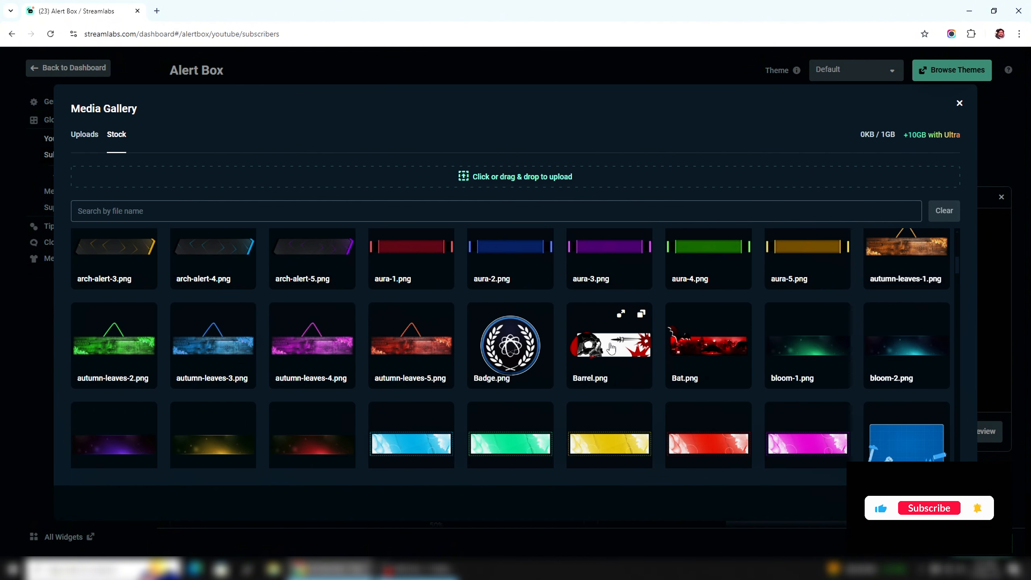
scroll(612, 348, up, 8)
click(909, 503)
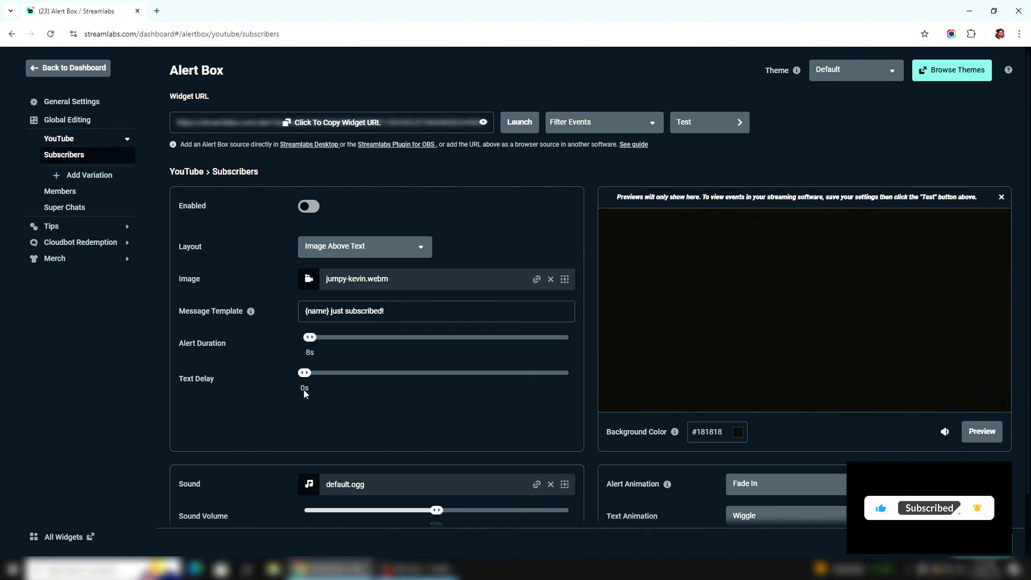
Step: Examine the file upload option and browse the stock sounds available for the Subscribers alert sound
scroll(305, 393, down, 2)
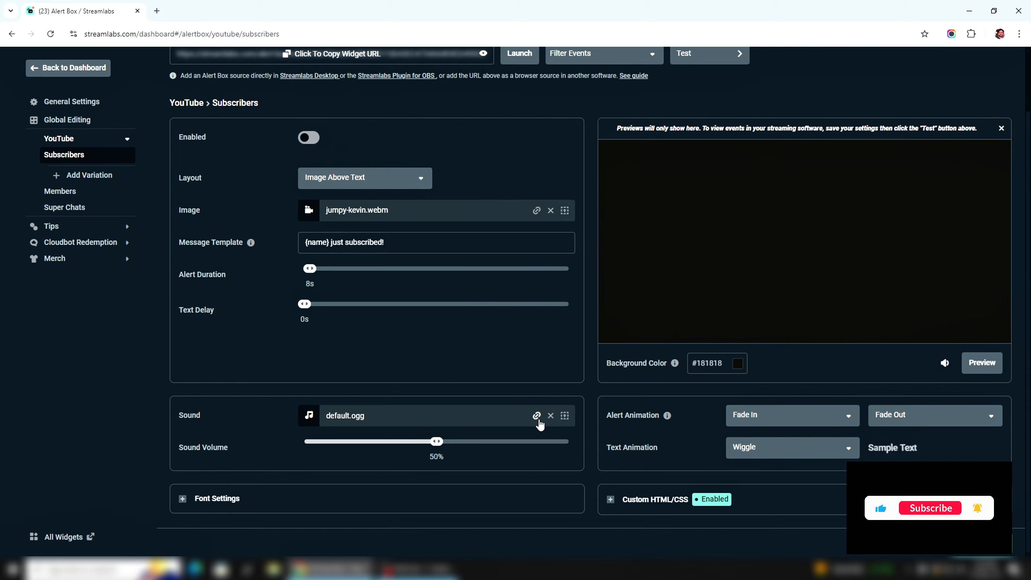
click(564, 416)
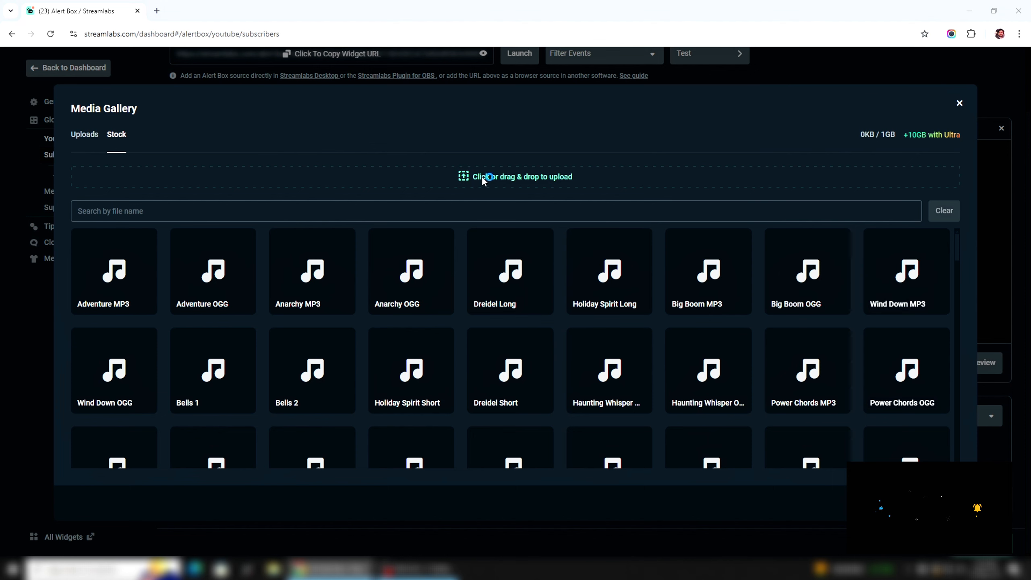
click(481, 177)
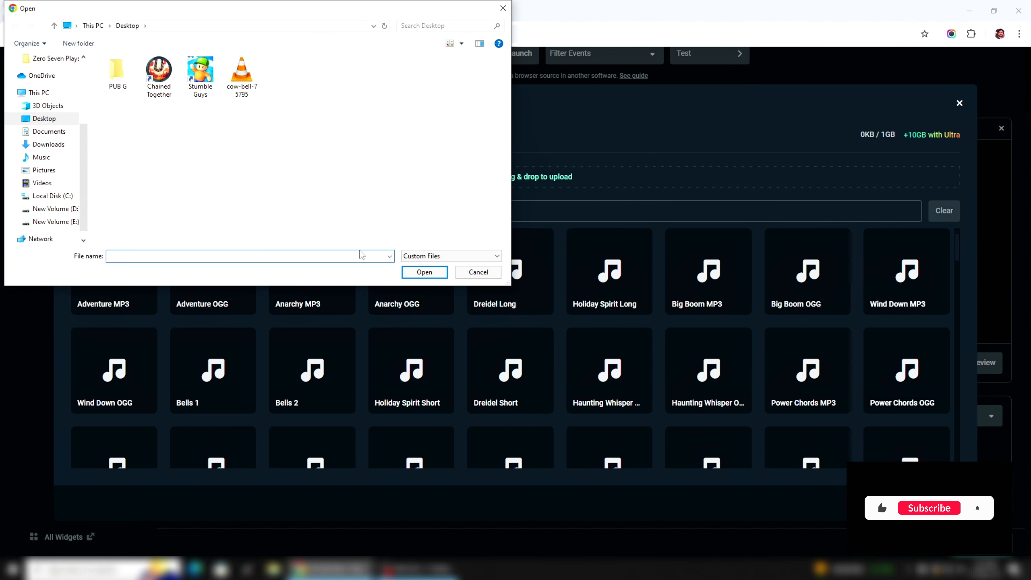
click(479, 274)
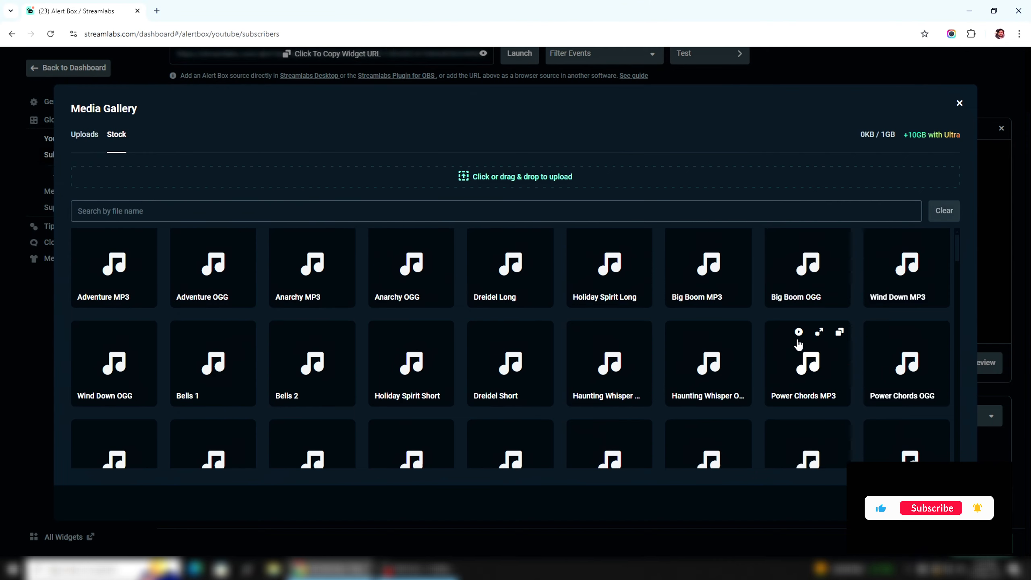
scroll(803, 343, down, 4)
mouse_move(407, 349)
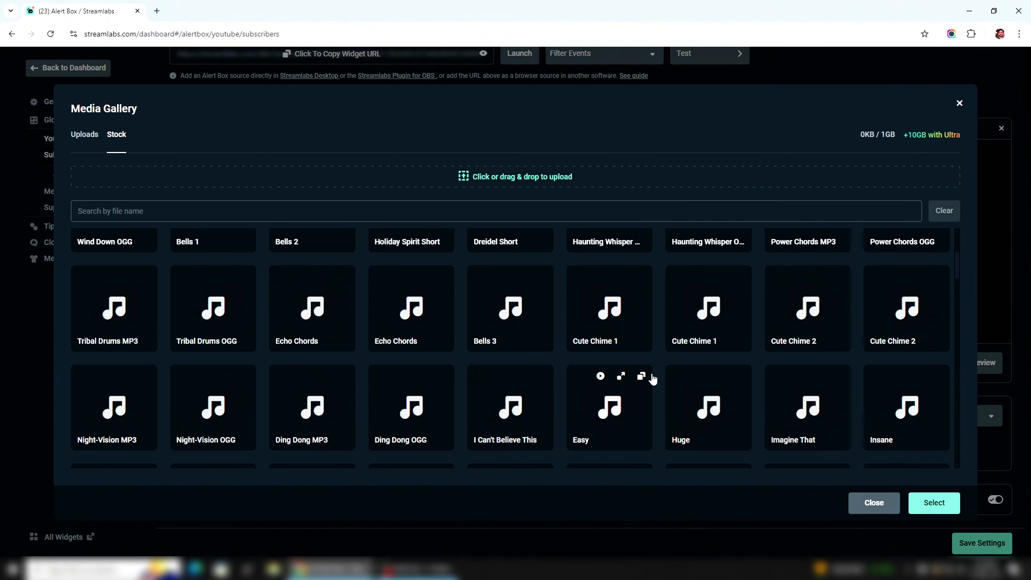
scroll(652, 376, down, 5)
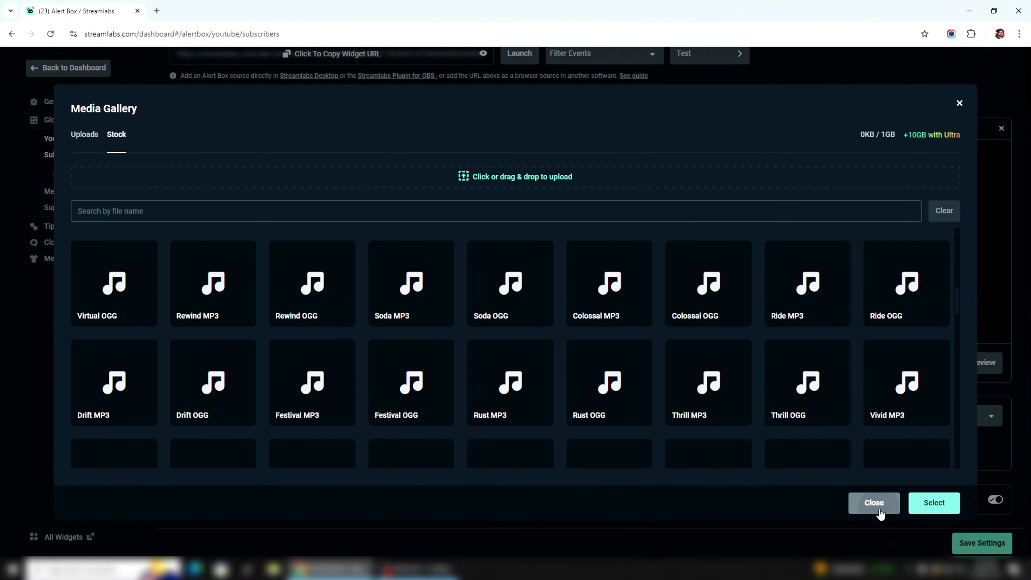
click(876, 505)
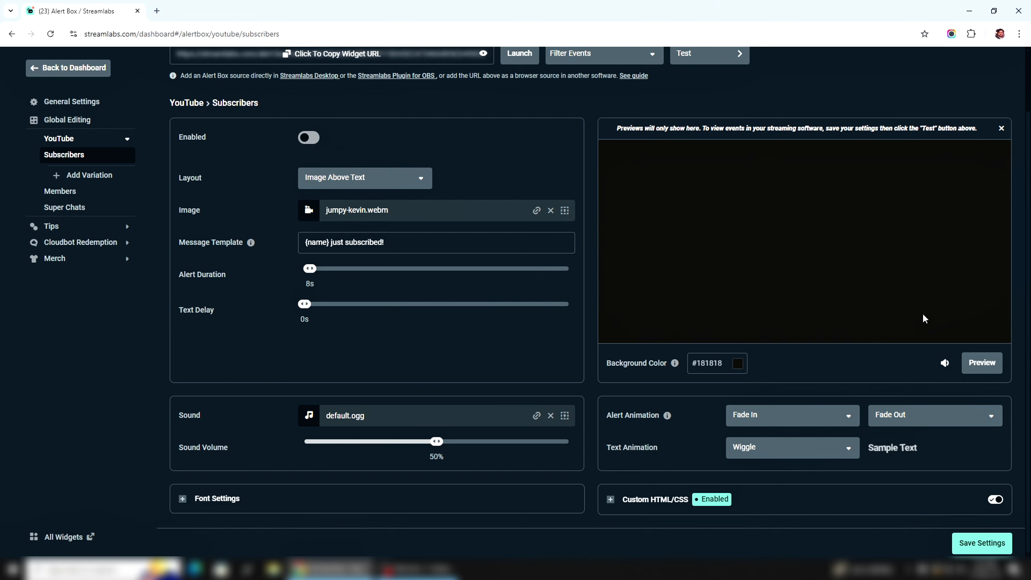
scroll(956, 221, up, 3)
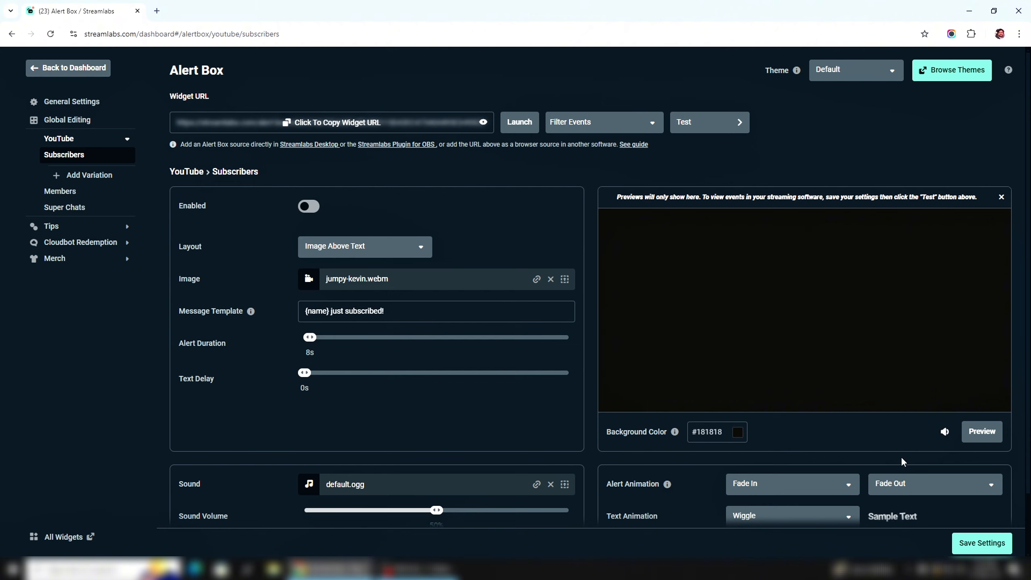
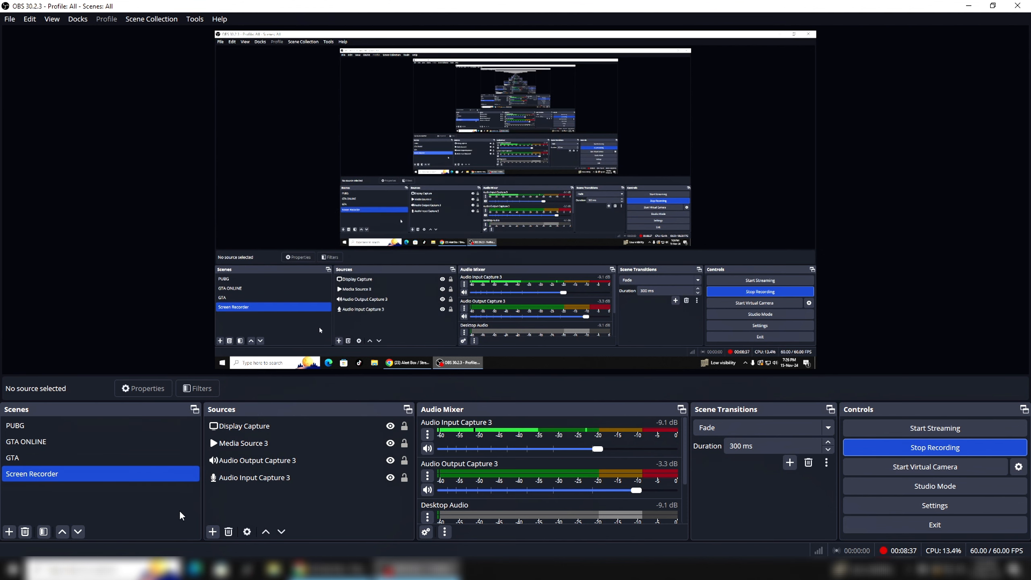
Step: In OBS, add a new Browser source named "subscribe alert" to the Screen Recorder scene
click(213, 531)
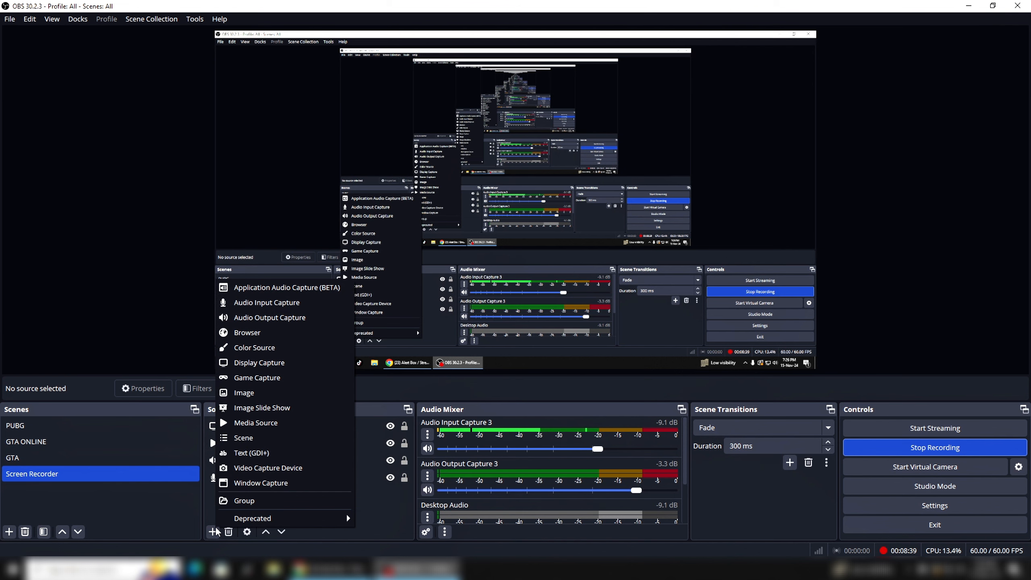
click(248, 334)
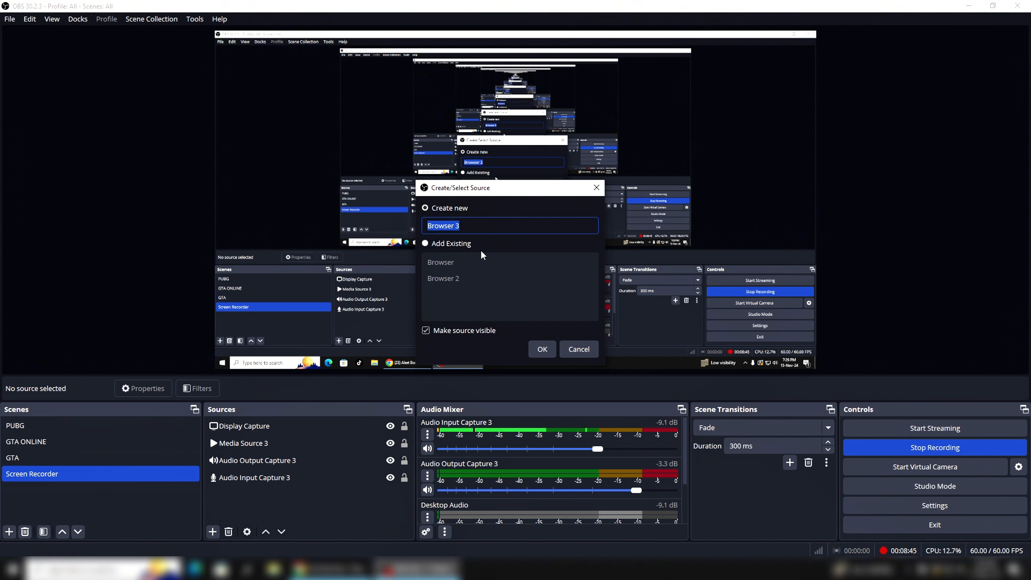
text(sub)
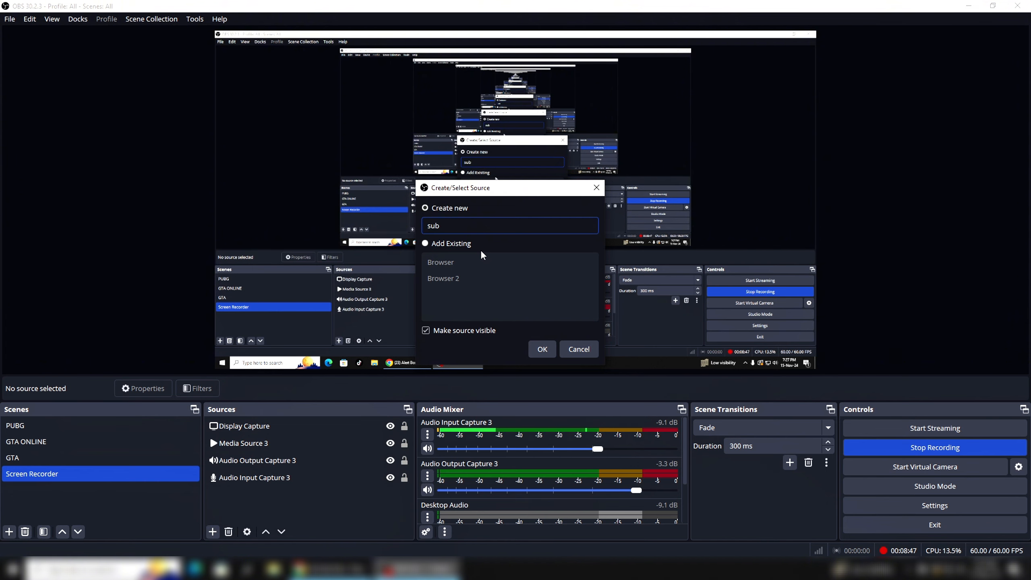
text(scribe alert)
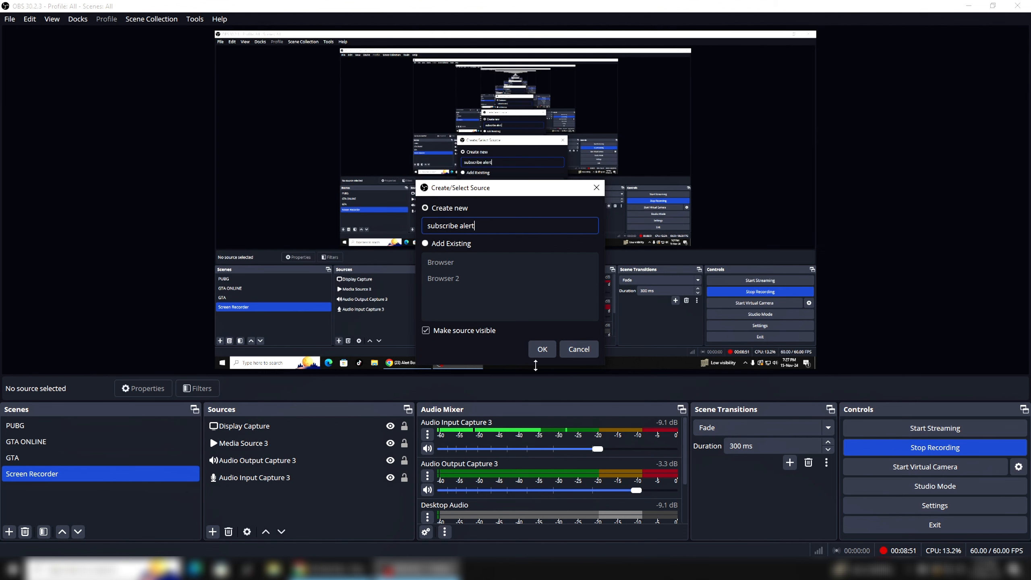
click(542, 348)
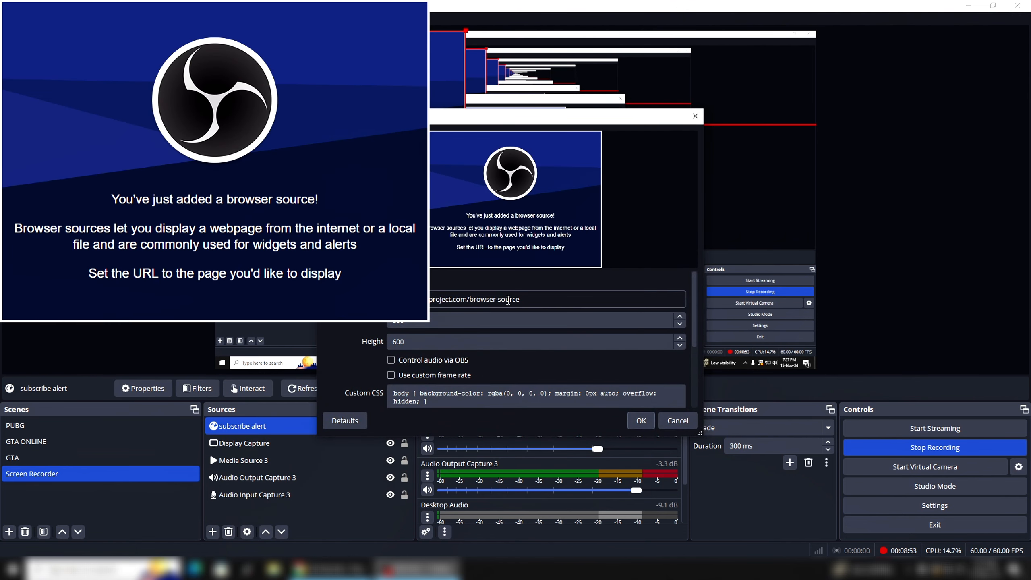
Step: Replace the browser source's URL with the copied private Streamlabs widget URL, and move the source to the middle of the canvas
triple_click(507, 300)
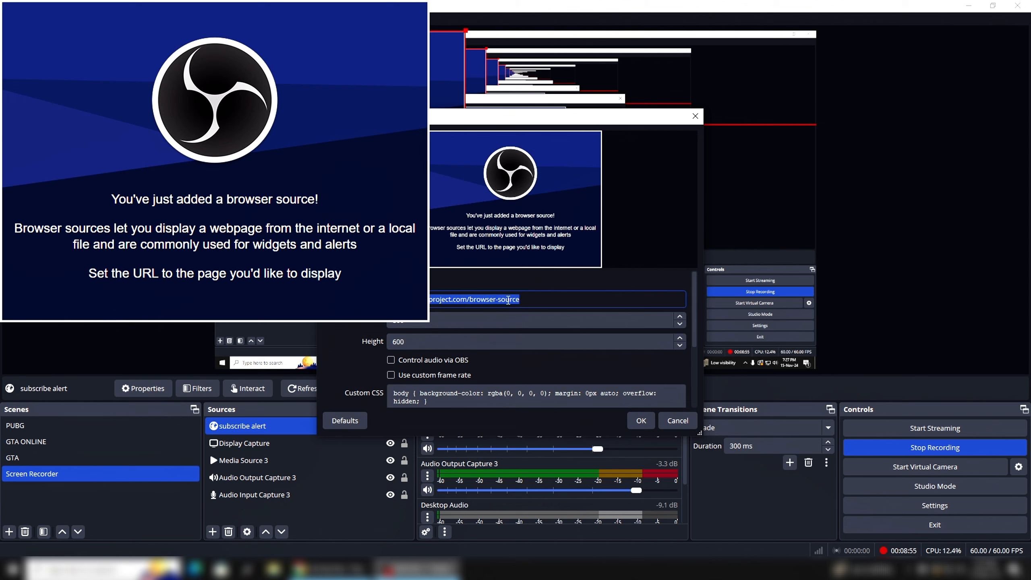
key(BackSpace)
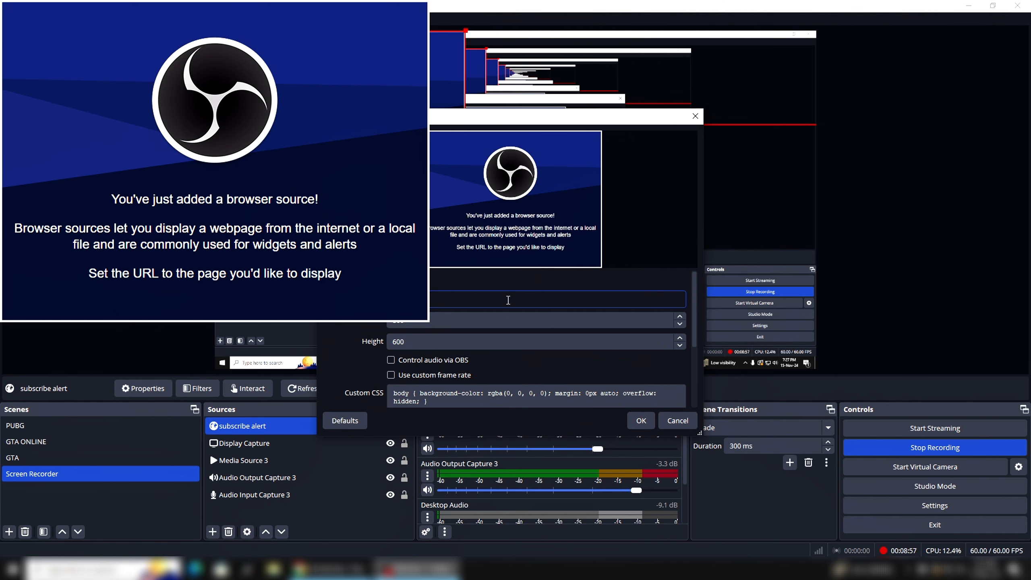
key(ctrl+v)
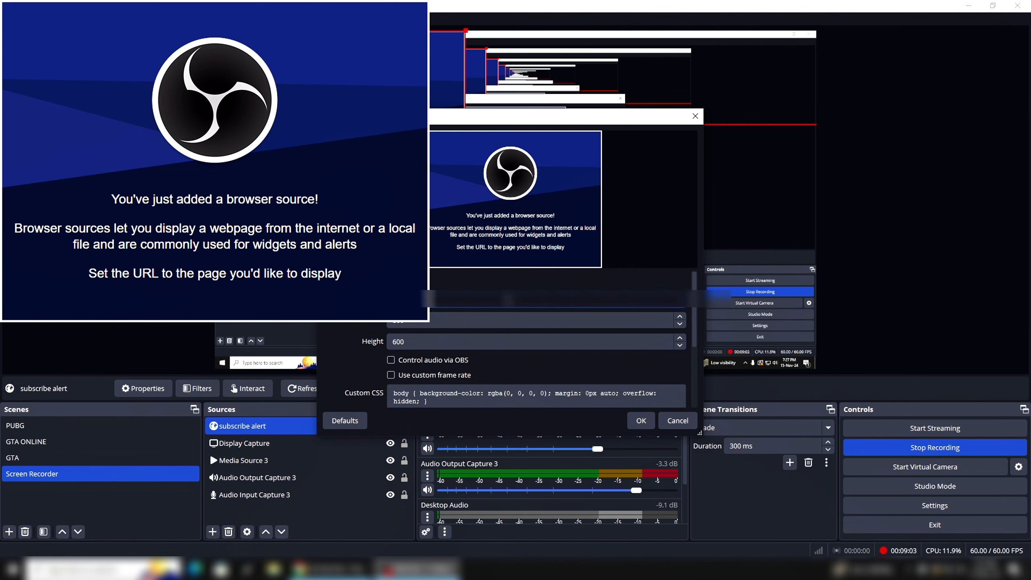
click(638, 421)
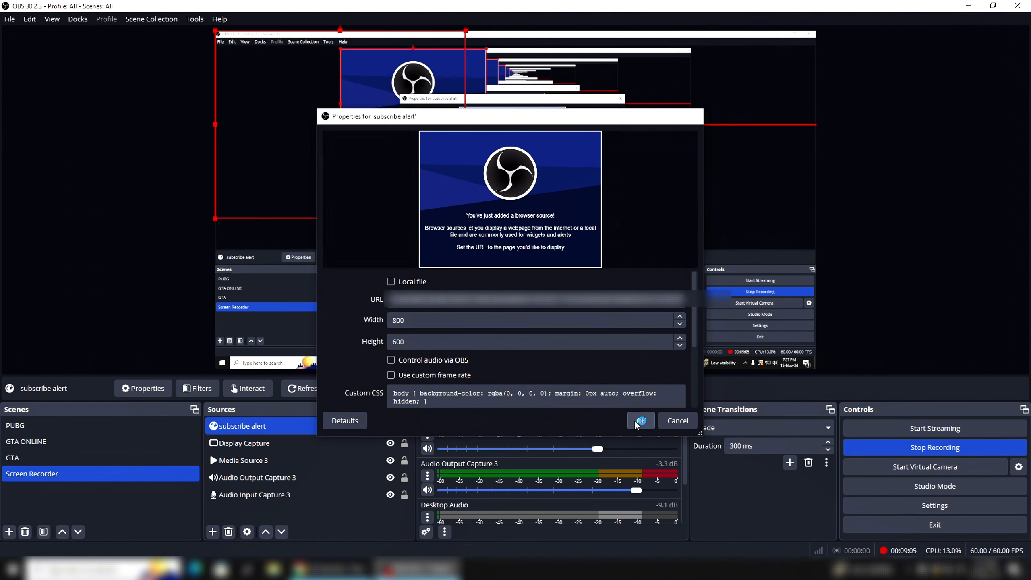
drag(288, 151, 477, 194)
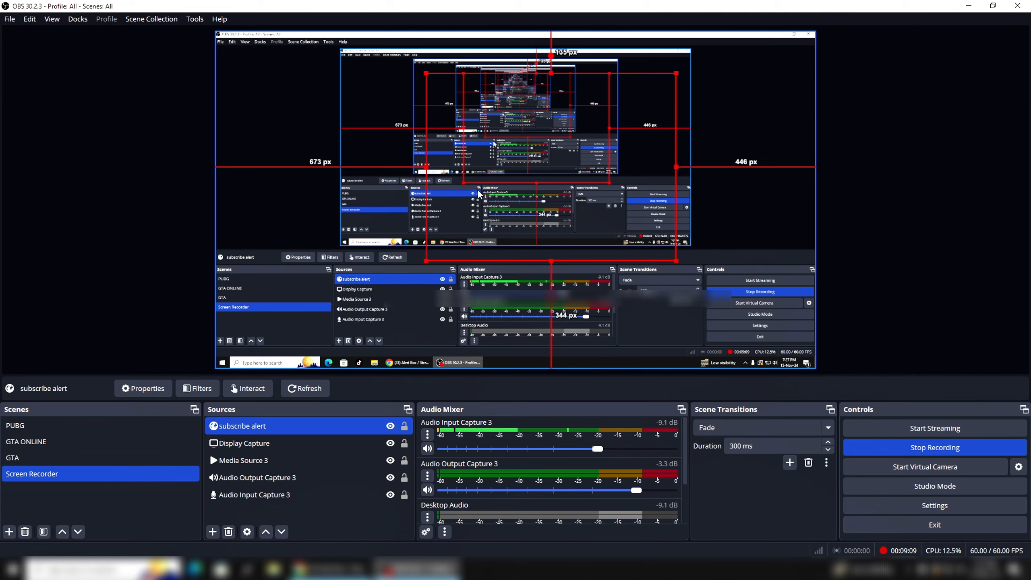
Step: Switch to Streamlabs in the browser and preview the YouTube Subscribers alert
click(330, 569)
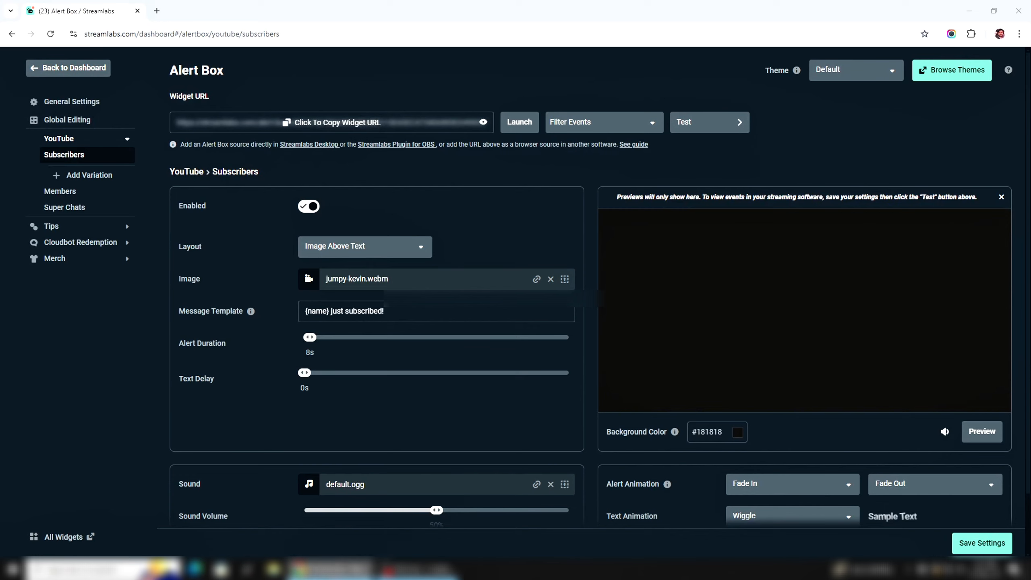
click(990, 439)
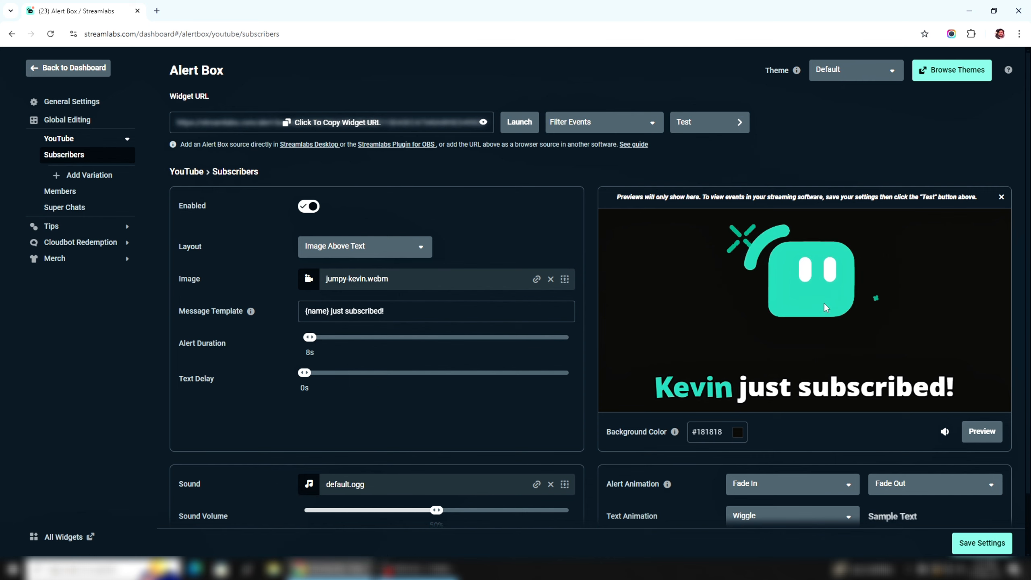
Step: Back in OBS, shrink the subscribe alert source and place it about 609 px from the canvas's left edge and 168 px from its top
click(418, 569)
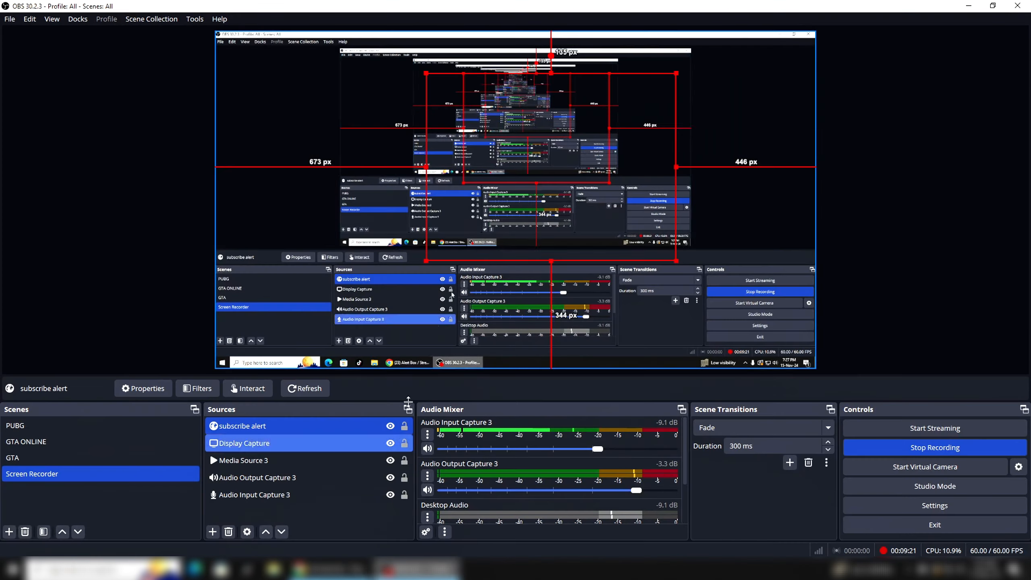
drag(530, 182, 495, 166)
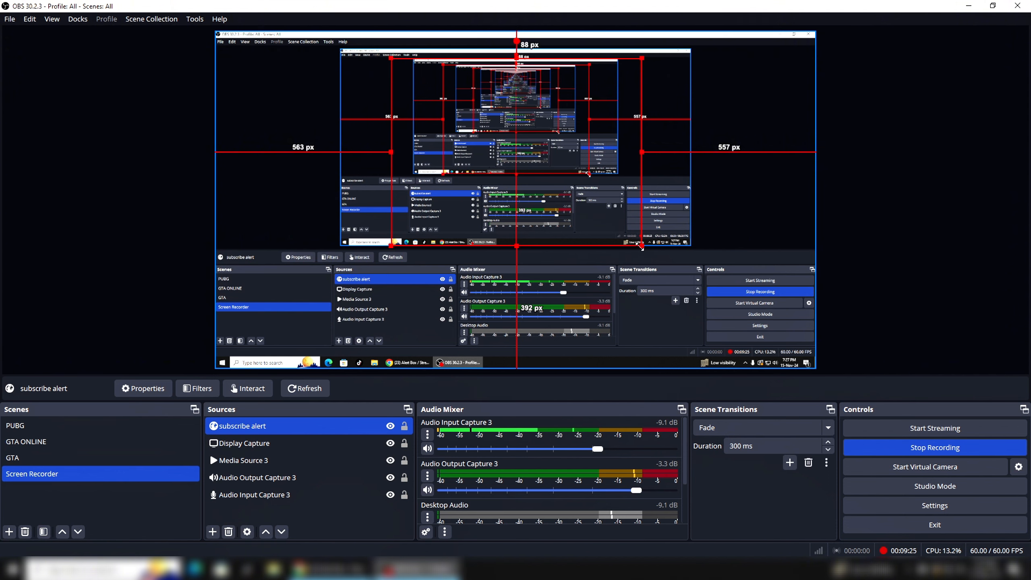
drag(641, 245, 566, 207)
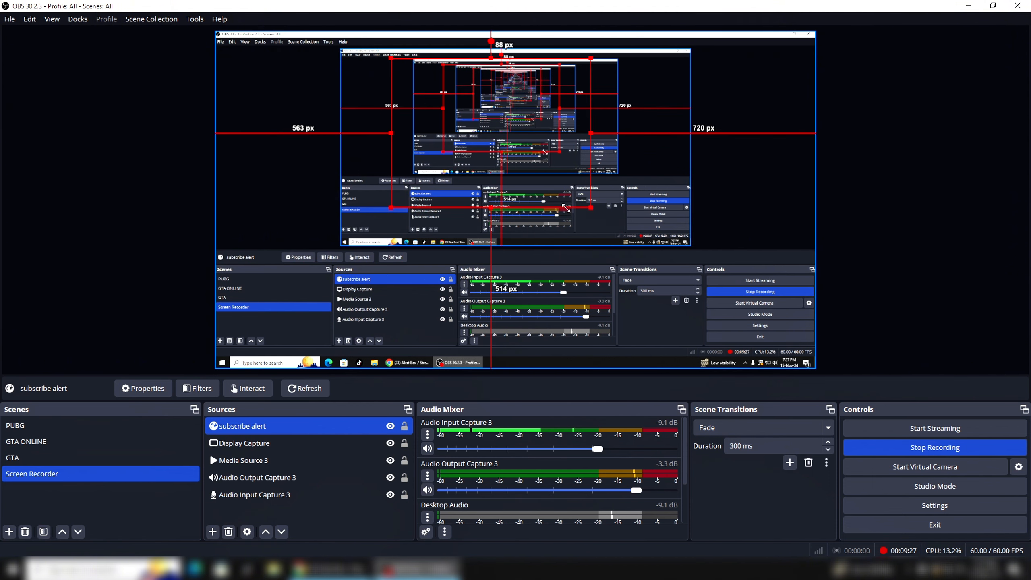
drag(471, 200, 488, 225)
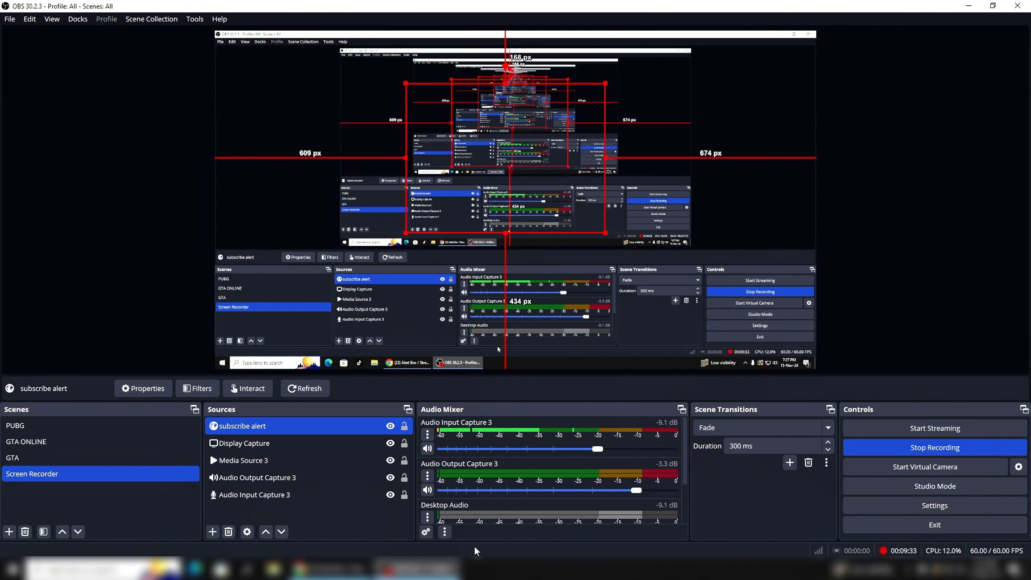
Step: Switch to the browser and open the StreamElements dashboard in a new tab
click(324, 568)
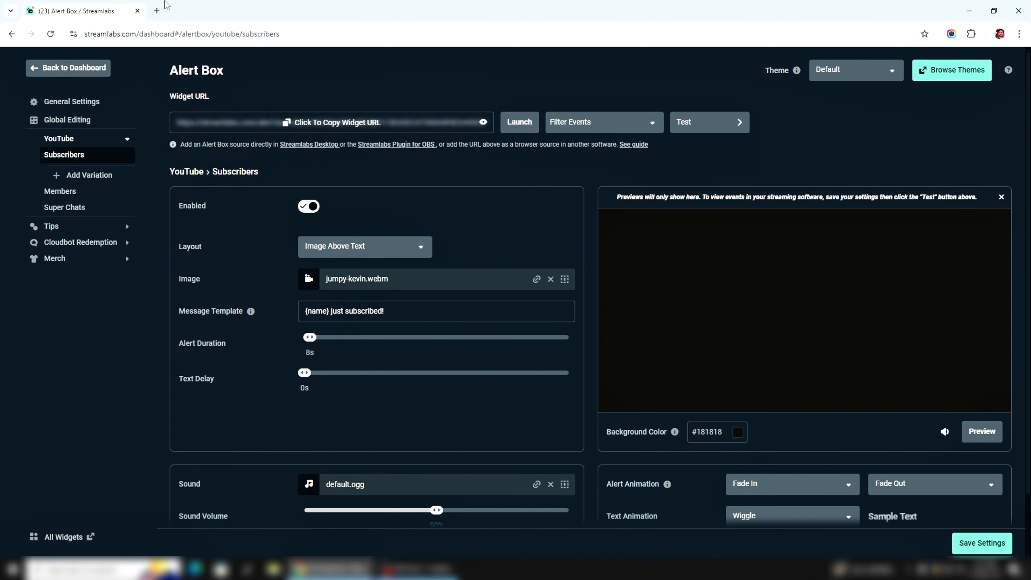
click(157, 11)
text(st)
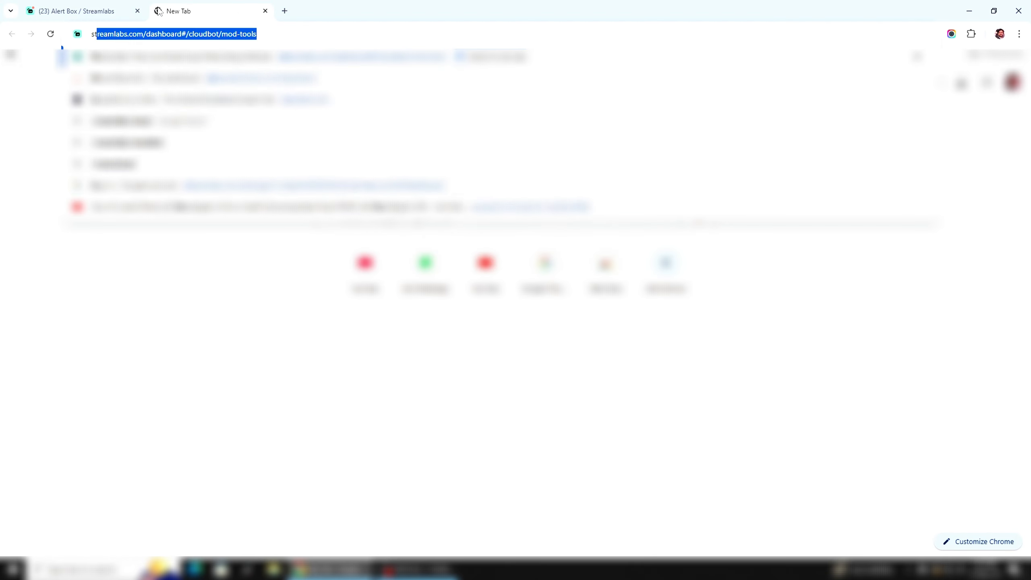
text(reamelement)
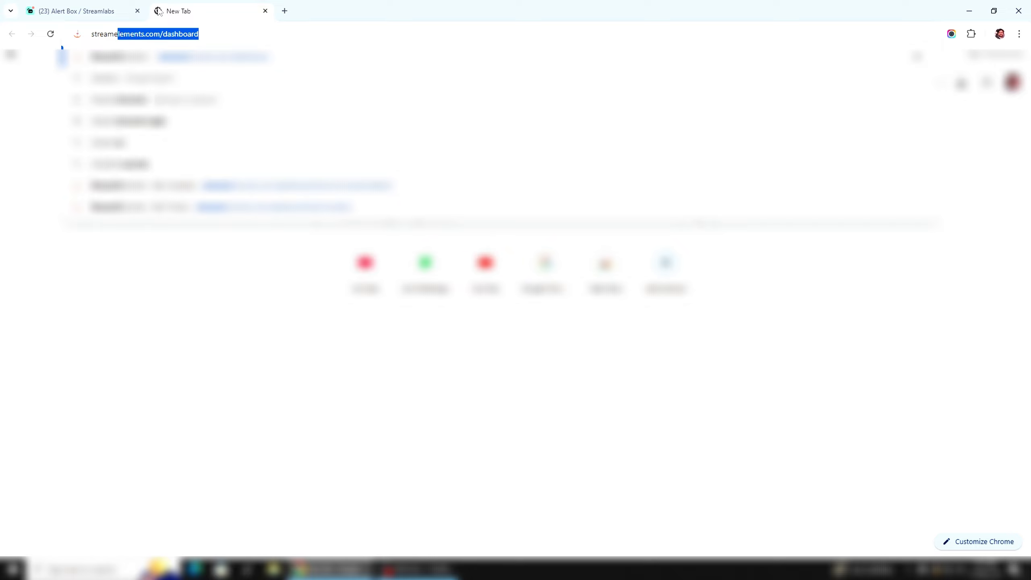
key(Return)
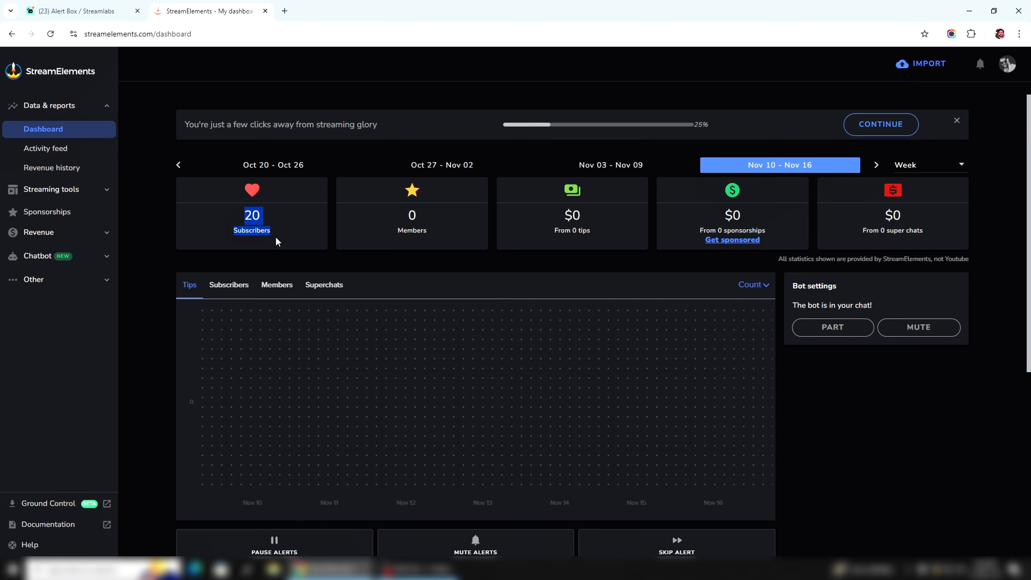
Step: Examine the StreamElements chatbot modules, including Chat Alerts, and the bot settings on the dashboard
click(50, 264)
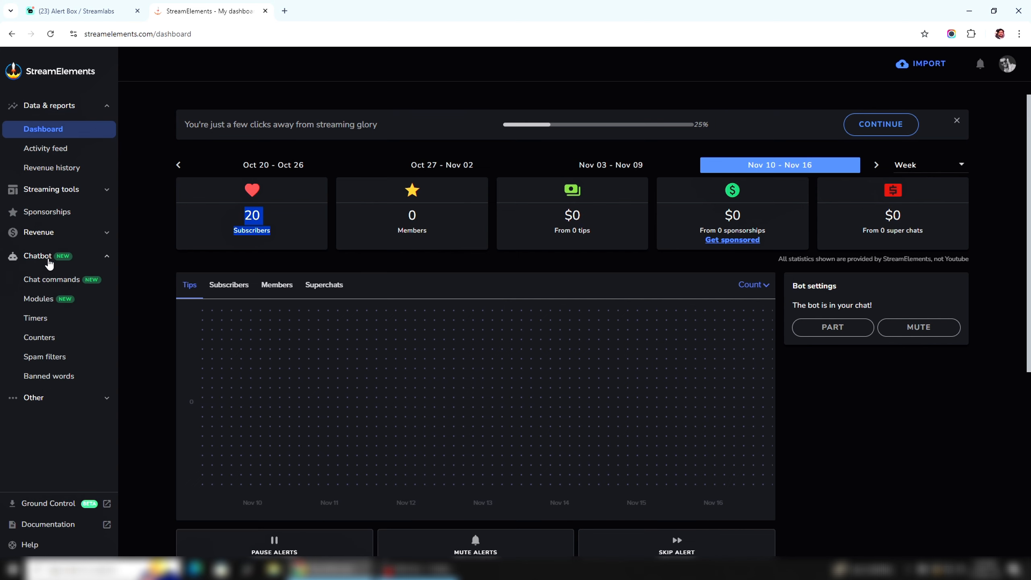
click(54, 303)
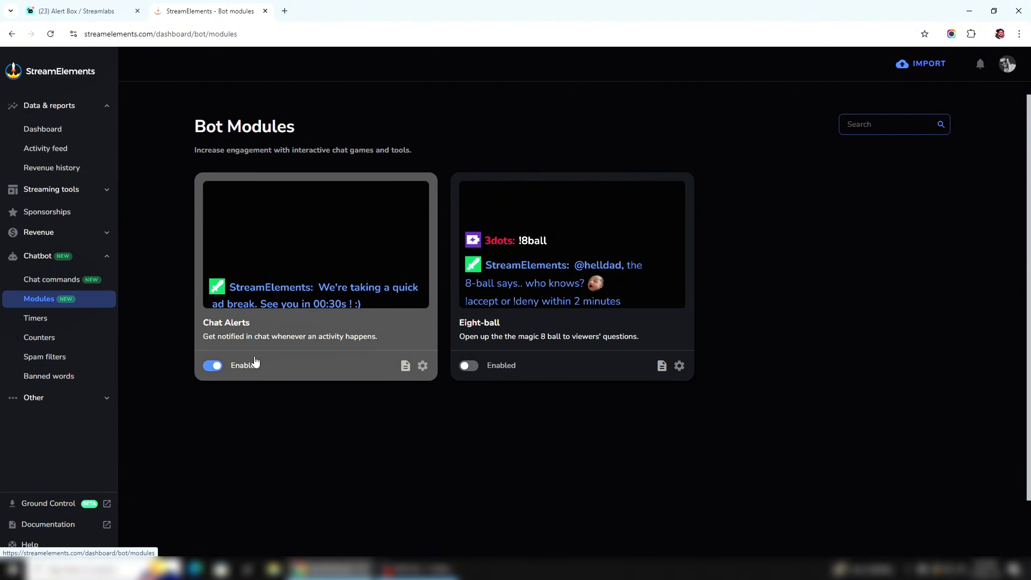
click(46, 130)
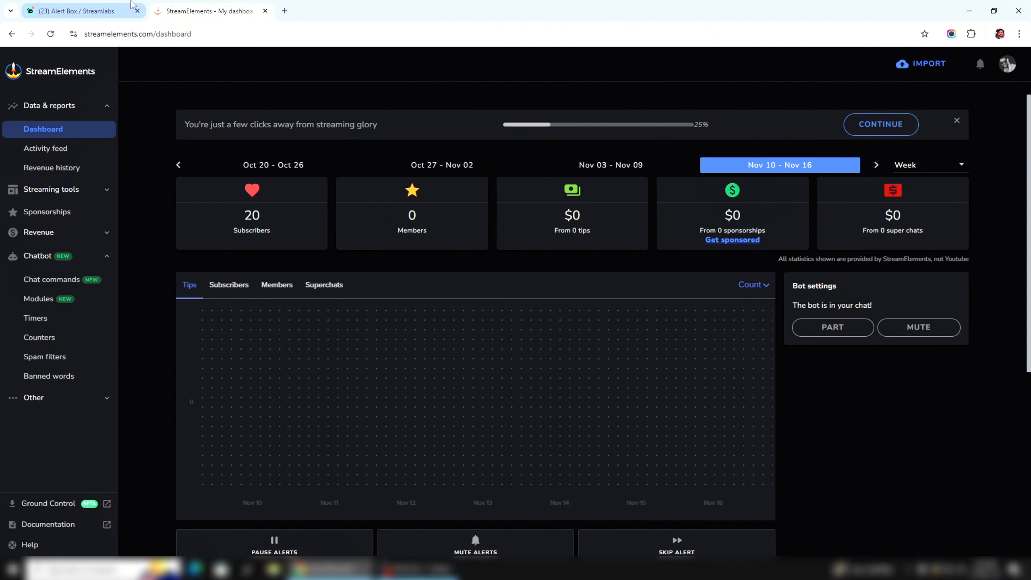
click(97, 5)
click(228, 11)
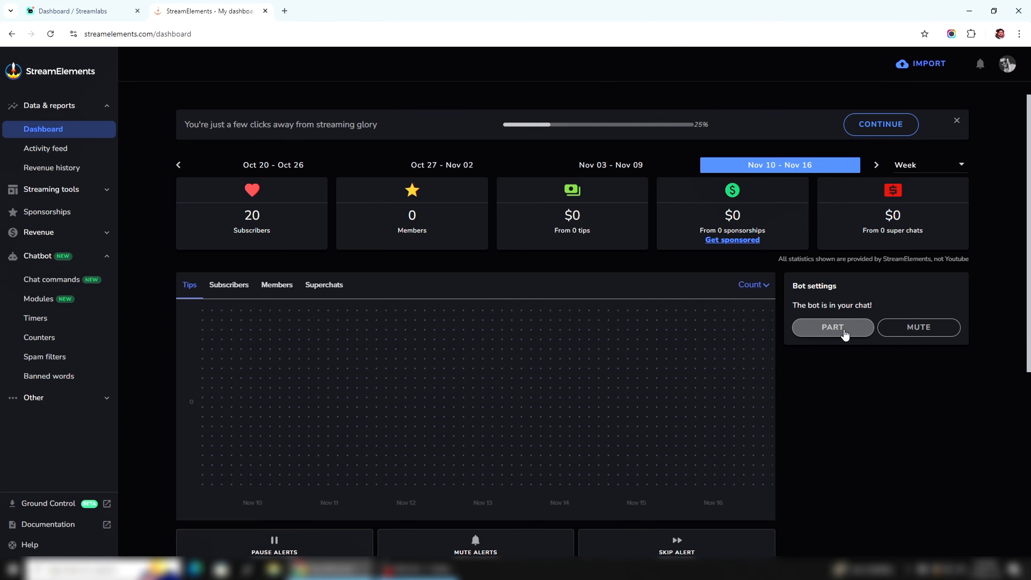
Step: Open YouTube in a new browser tab and go to YouTube Studio from there
click(284, 11)
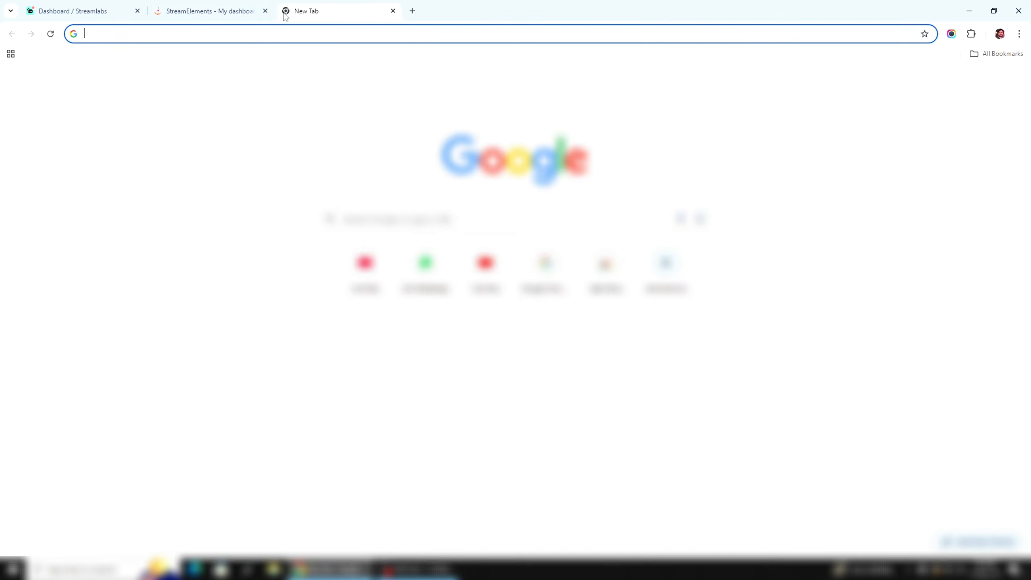
text(yout)
key(Return)
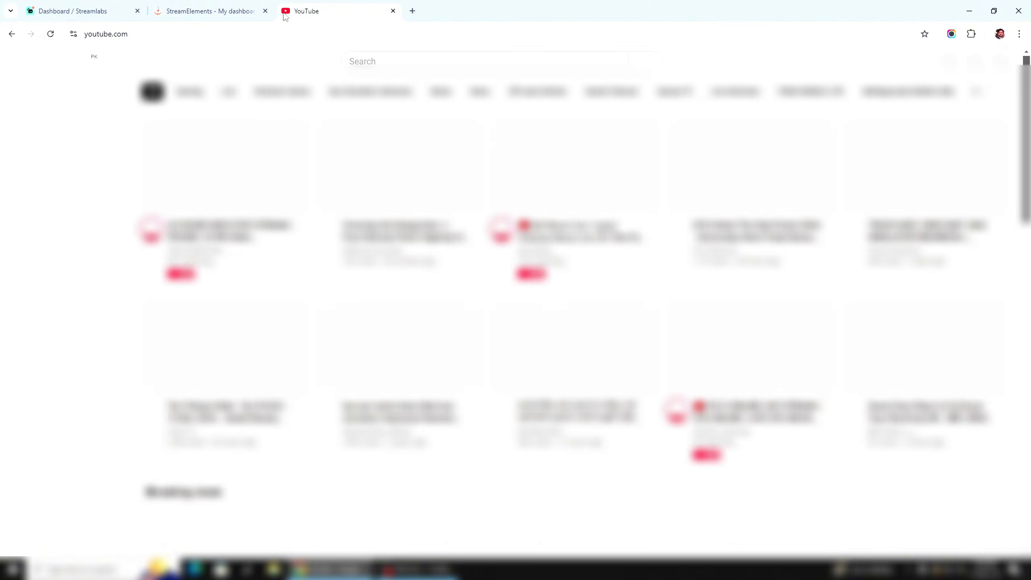
scroll(96, 357, down, 4)
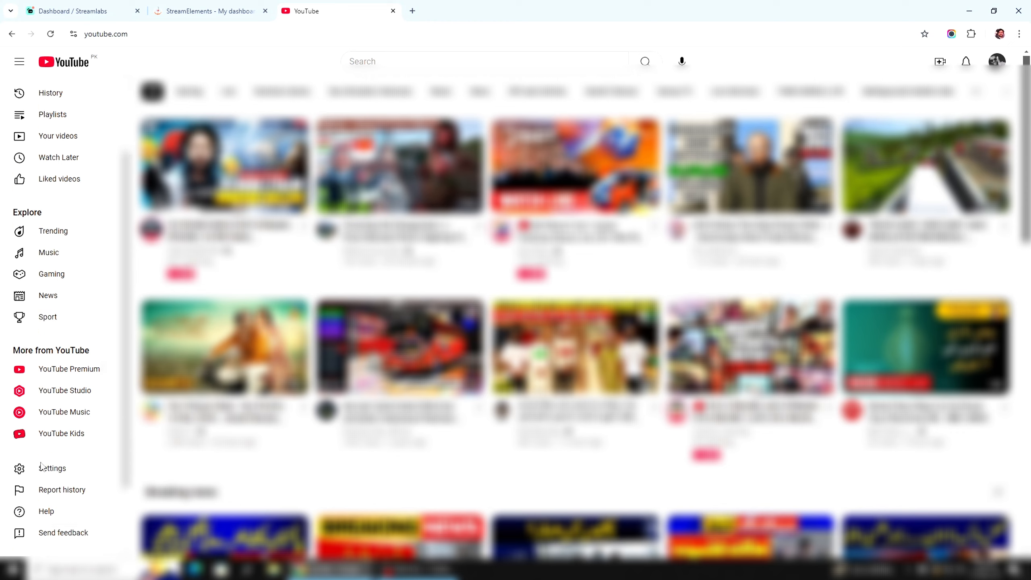
click(93, 331)
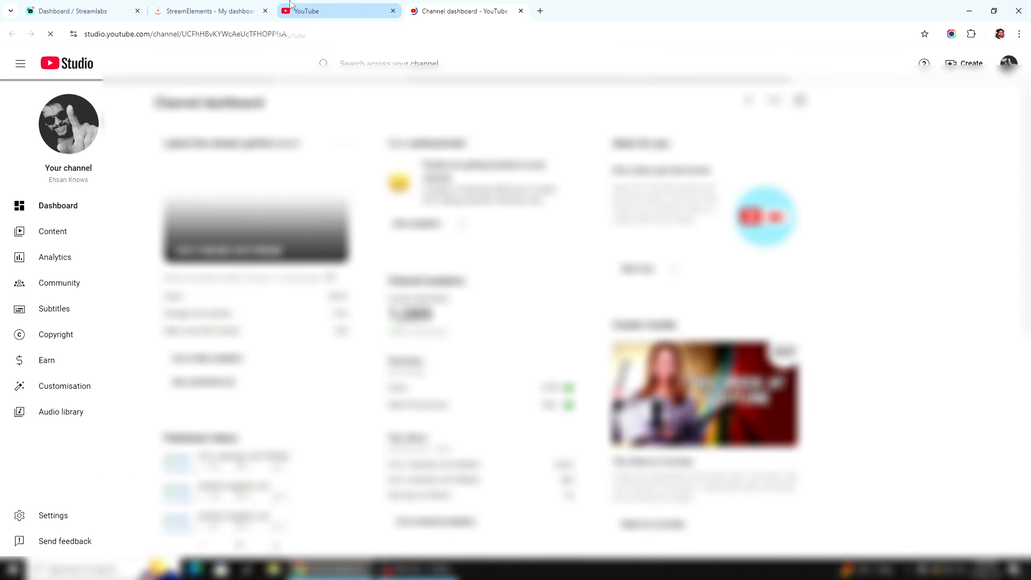
Step: In the channel's Community settings, remove both StreamElements entries from the managing moderators
click(72, 516)
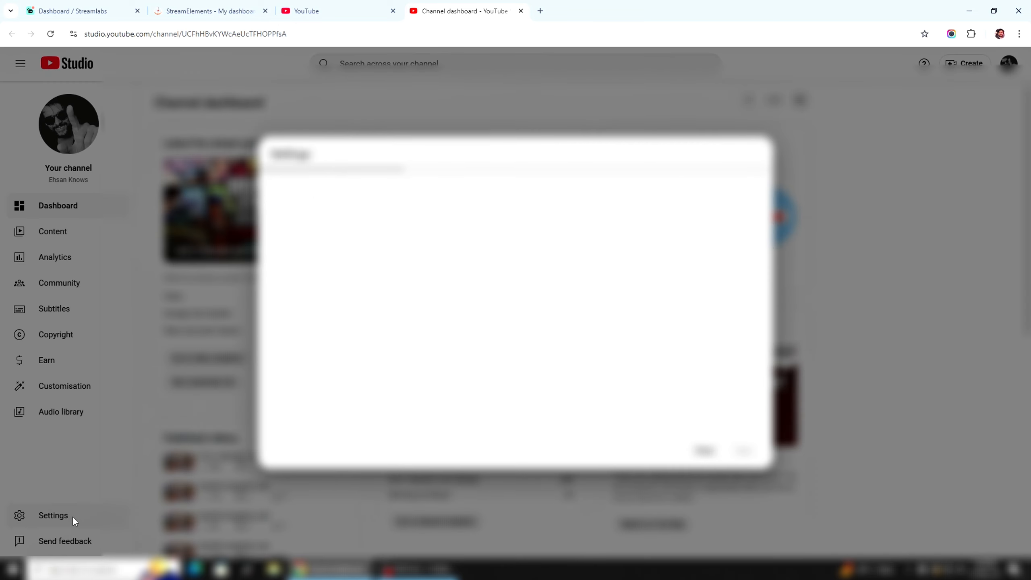
click(286, 303)
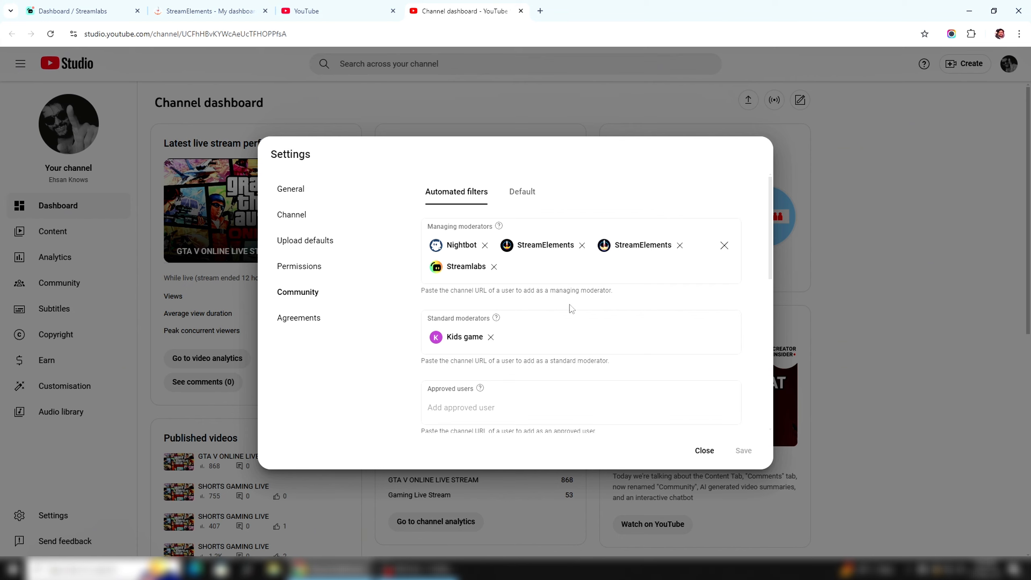
click(581, 244)
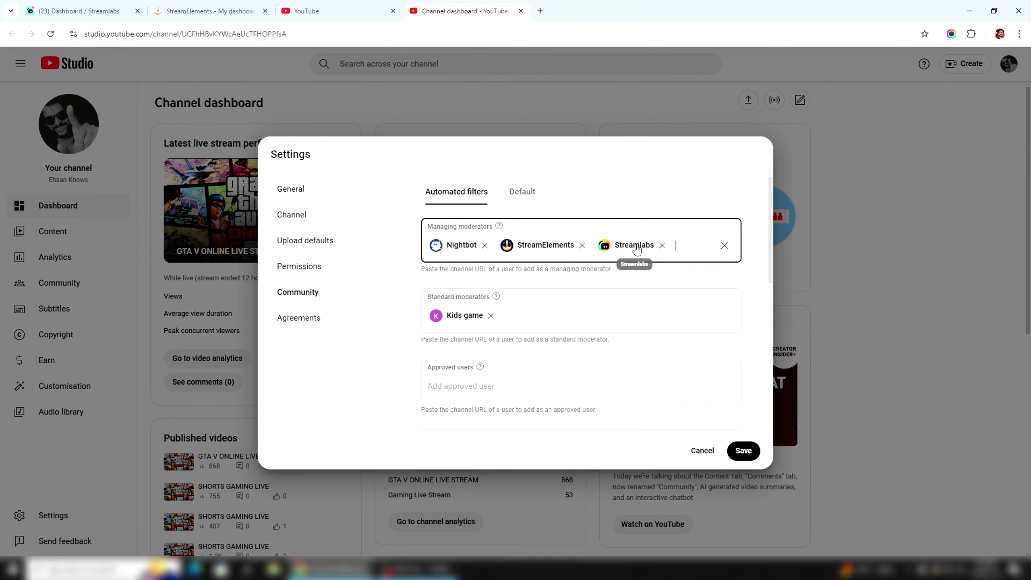
click(582, 245)
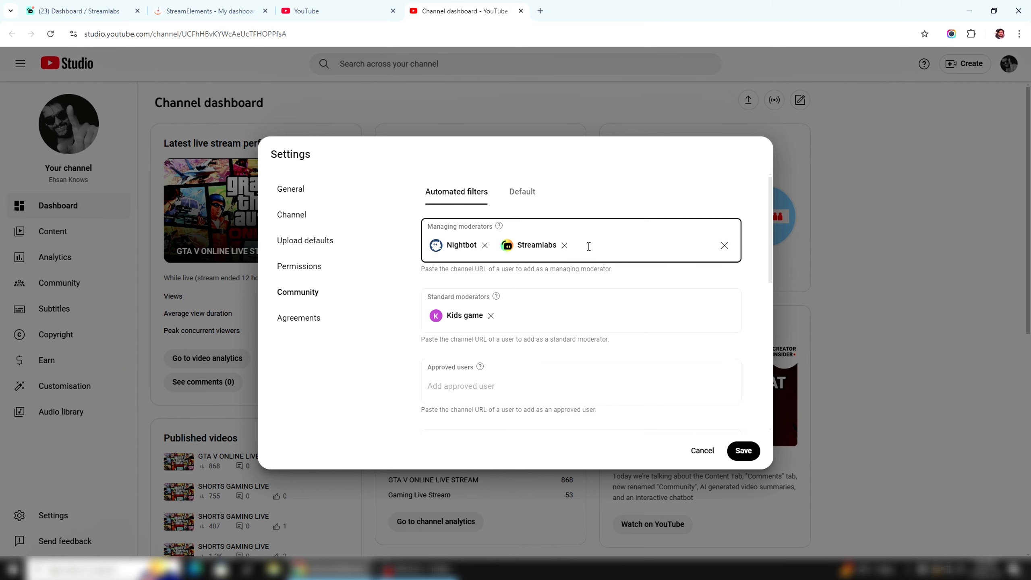
Step: Try to add Streamlabs as a managing moderator by searching for "streamlab" and choosing the first suggestion
text(stream)
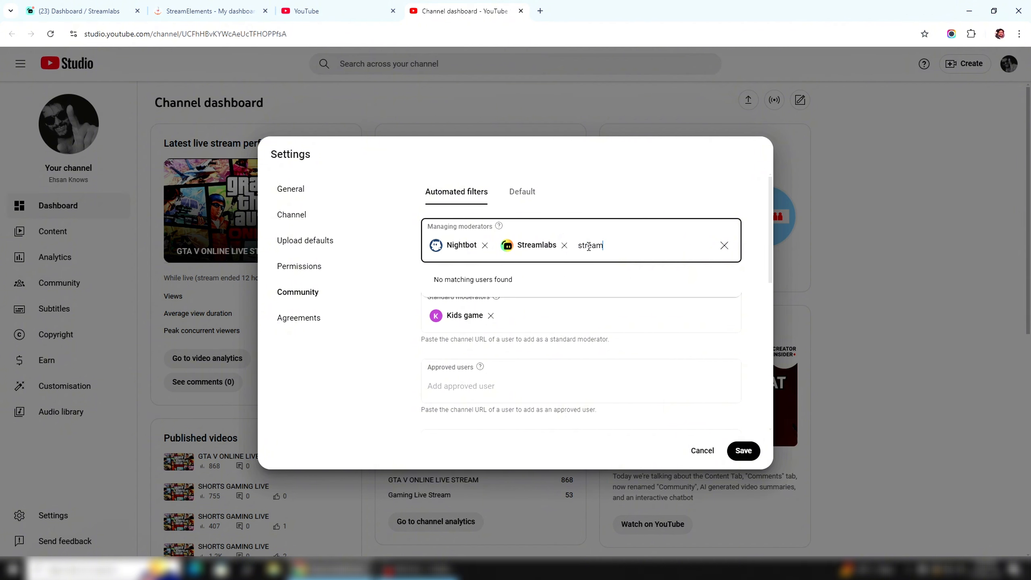
text(lab)
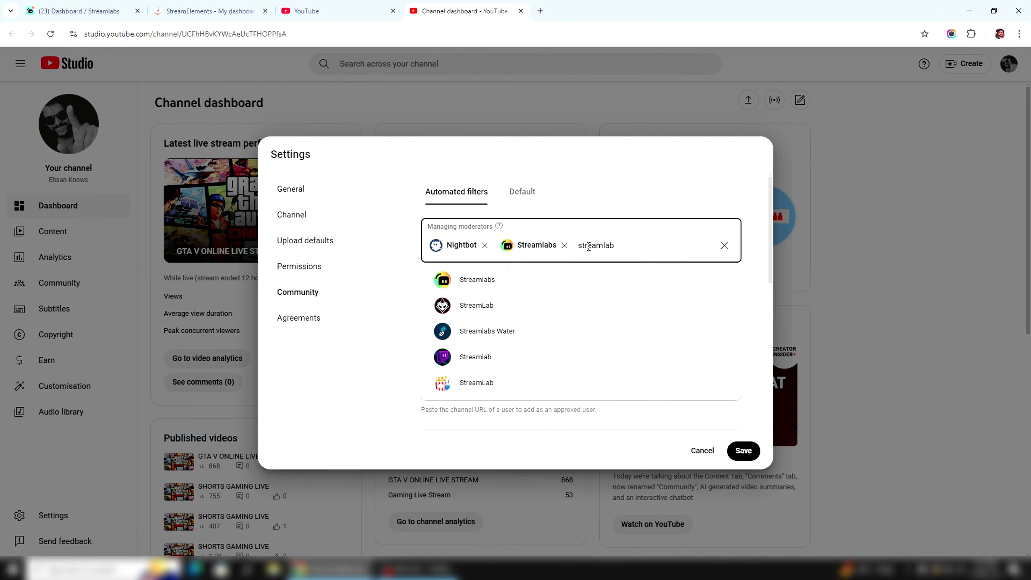
key(Down)
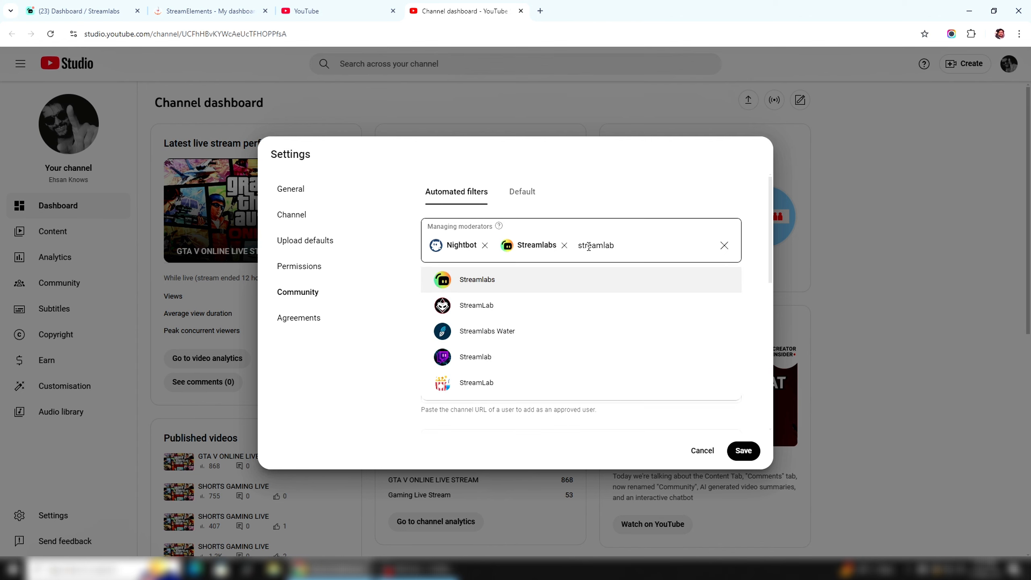
key(Return)
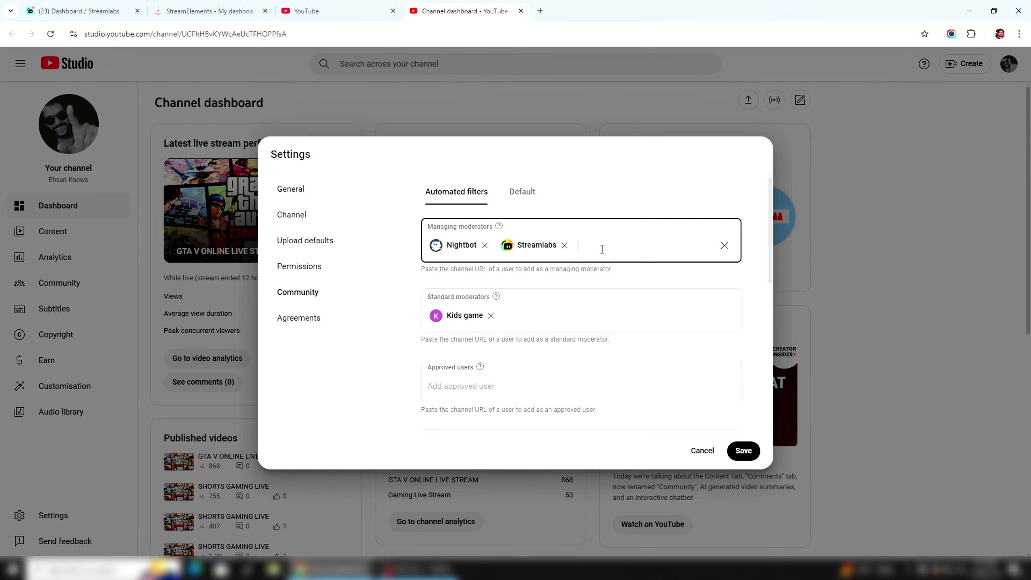
Step: Search for "streameleme" and add the first StreamElements suggestion as a managing moderator
text(str)
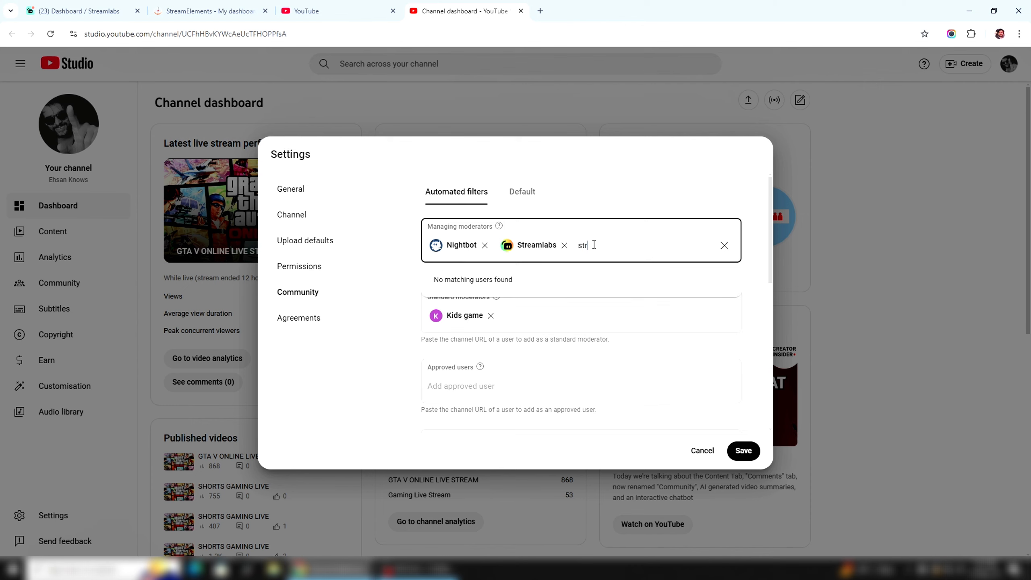
text(eamelemen)
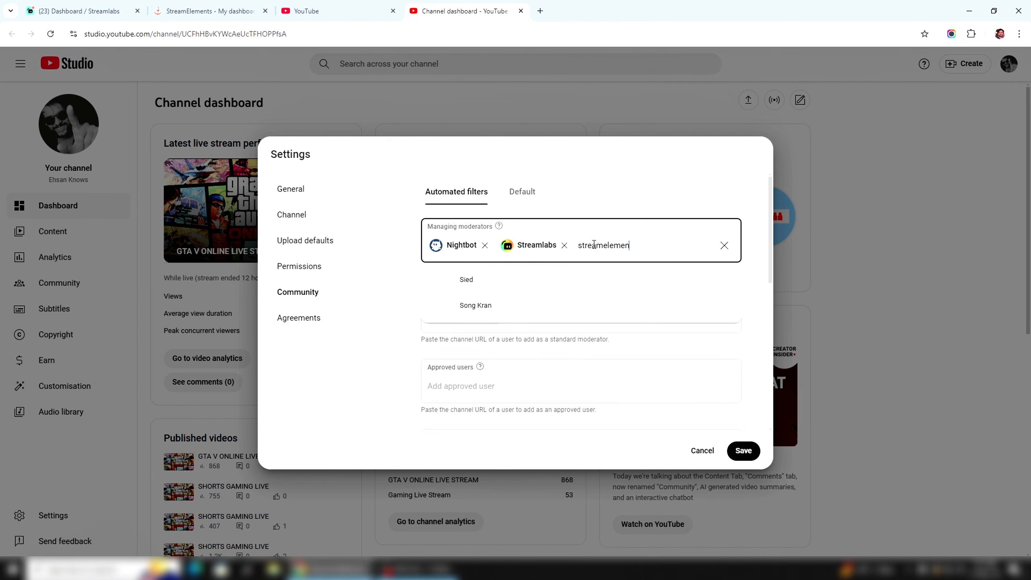
key(BackSpace)
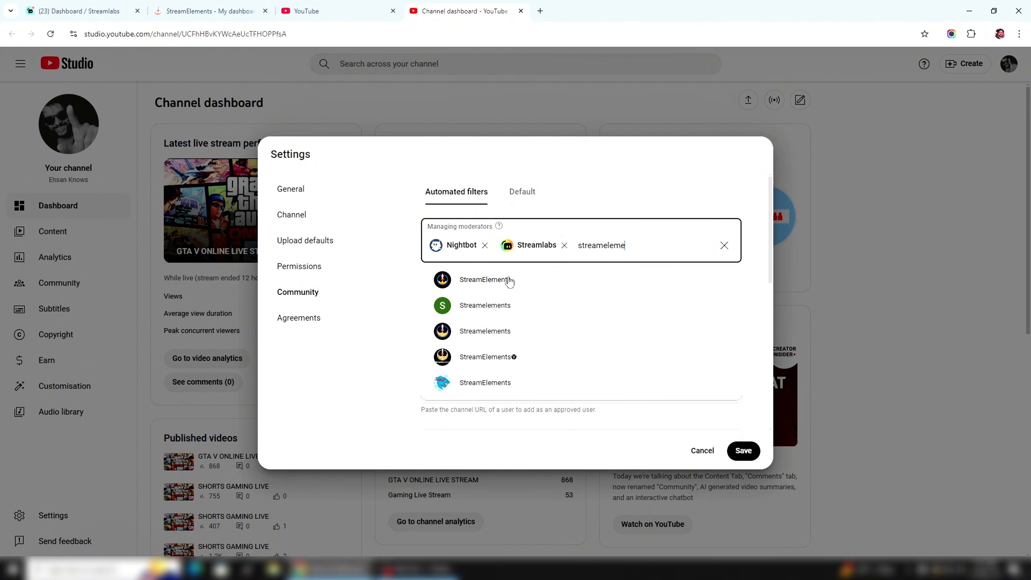
click(509, 281)
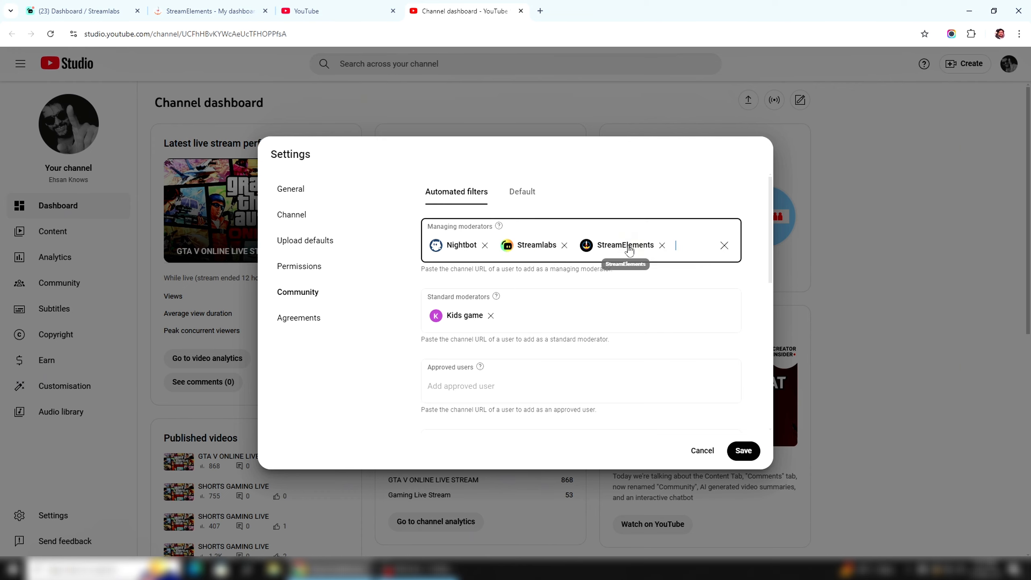
Step: Remove StreamElements from the managing moderators, save the Community settings, and return to the YouTube home page
click(662, 246)
click(742, 450)
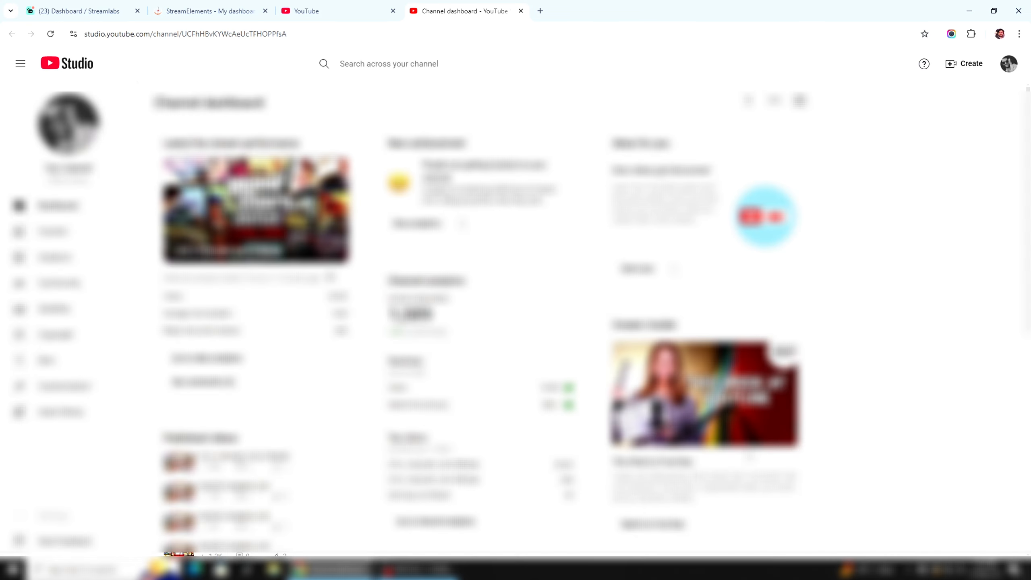
click(307, 8)
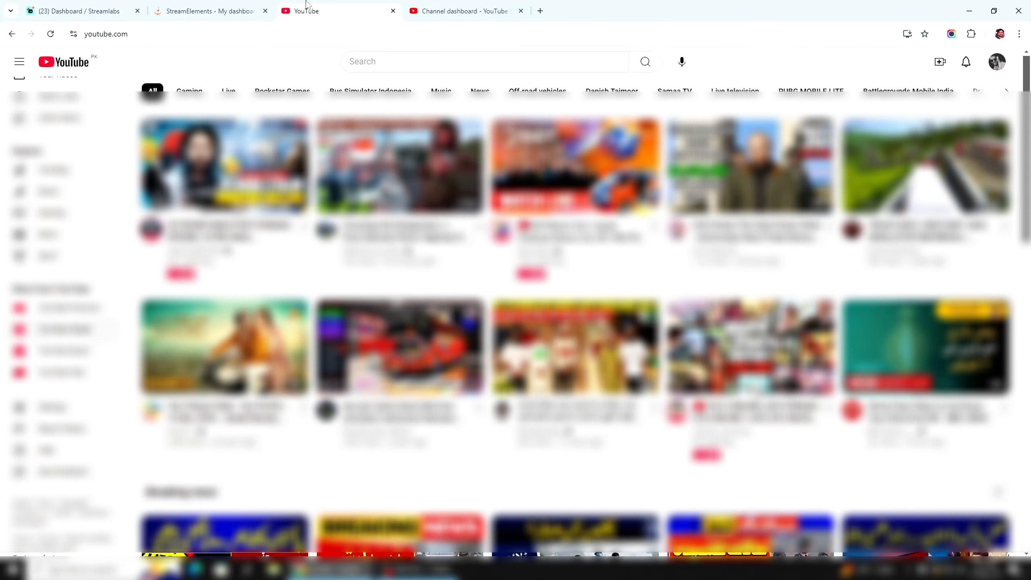